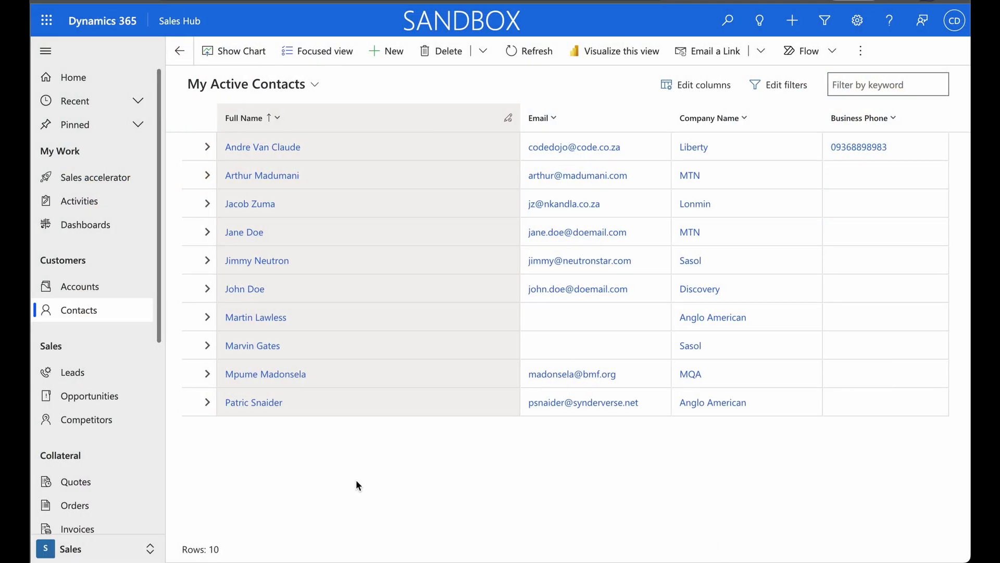
Step: Open the first contact in My Active Contacts and show its Reporting tab
left_click(264, 146)
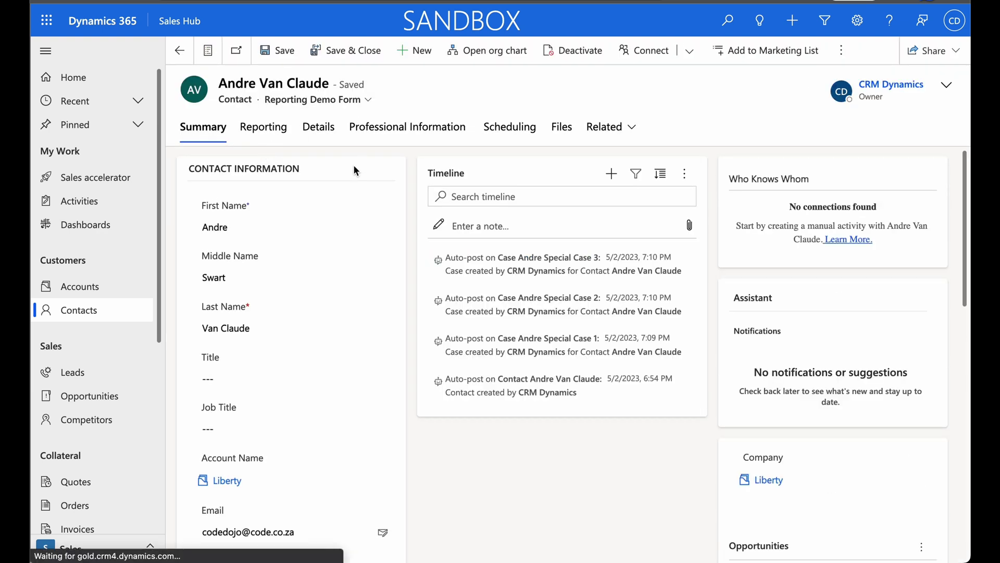
left_click(270, 133)
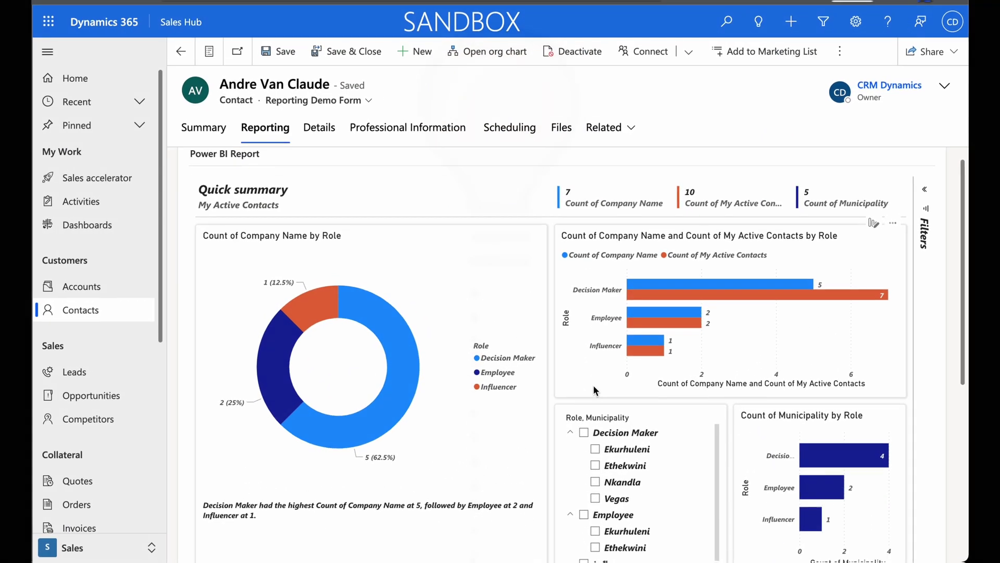
Step: Tick Ethekwini in the Role, Municipality slicer to cross-filter the embedded report
scroll(594, 386, "down", 2)
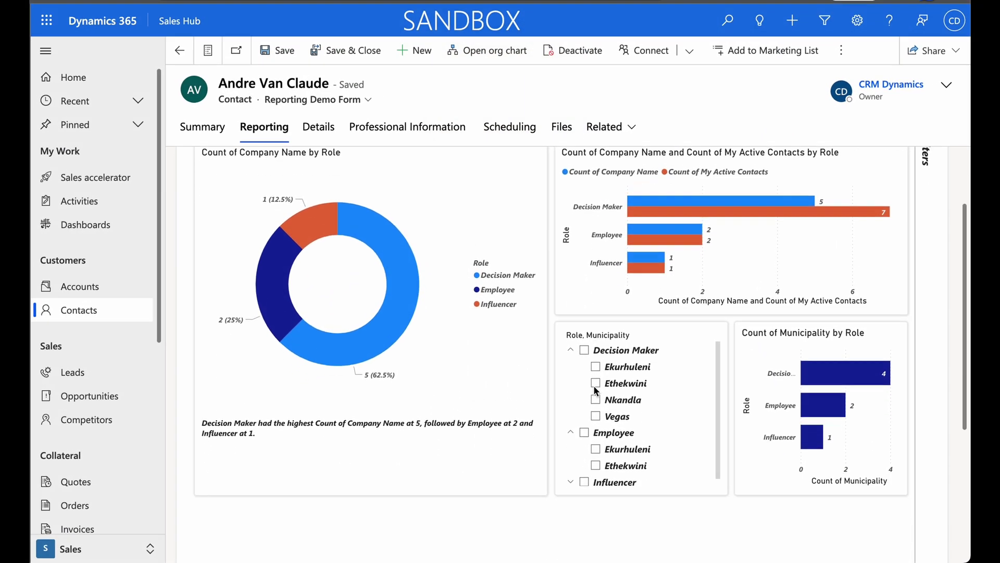
left_click(595, 384)
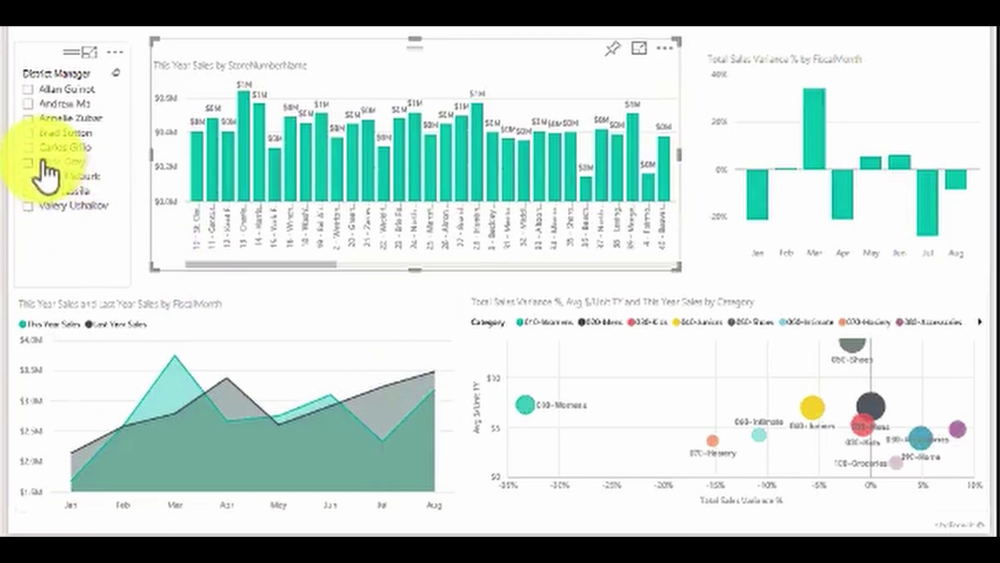
Step: Filter the sales dashboard to one manager using the District Manager slicer
left_click(29, 149)
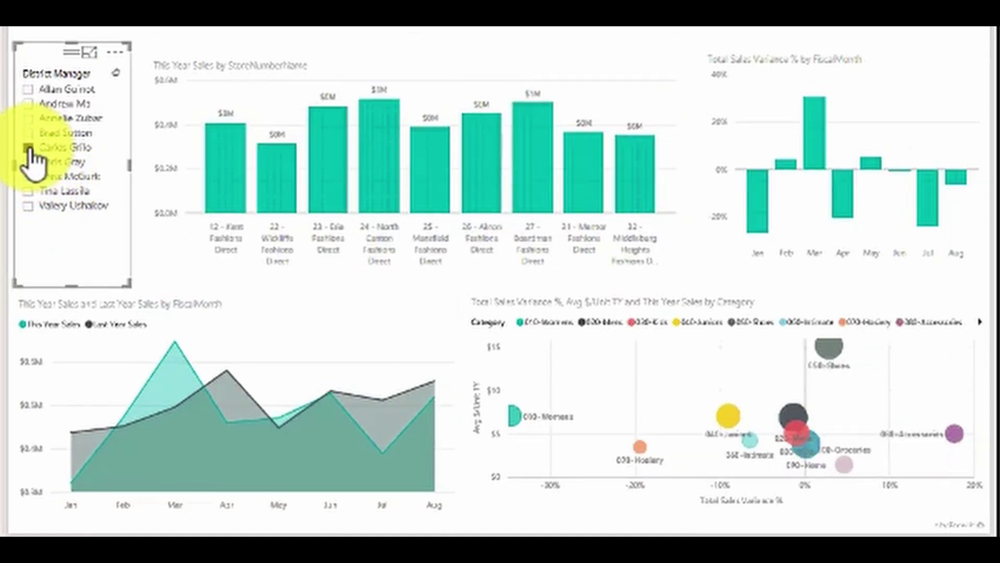
left_click(29, 150)
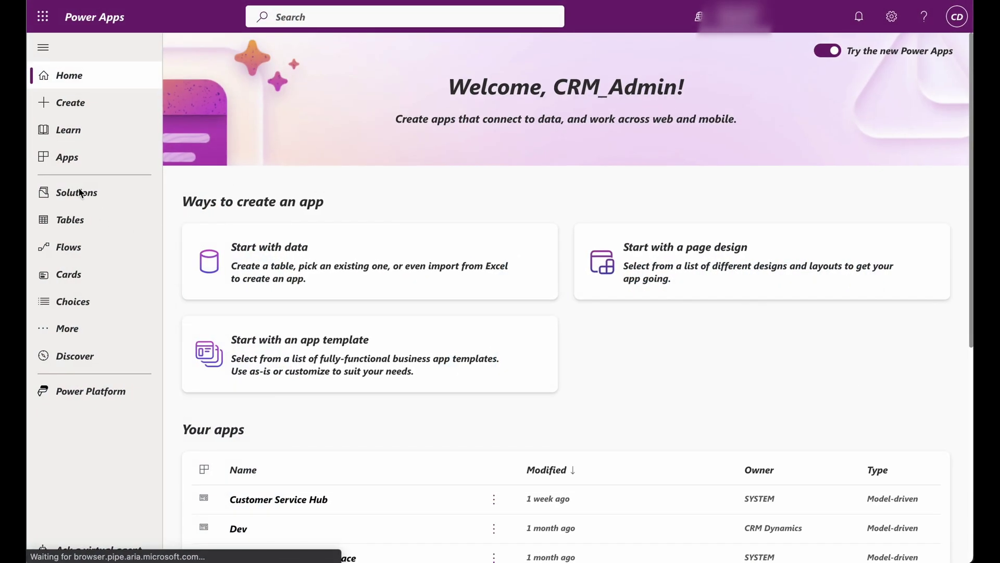
Step: Create a new solution with display name PowerBIDemo and publisher t365
left_click(74, 194)
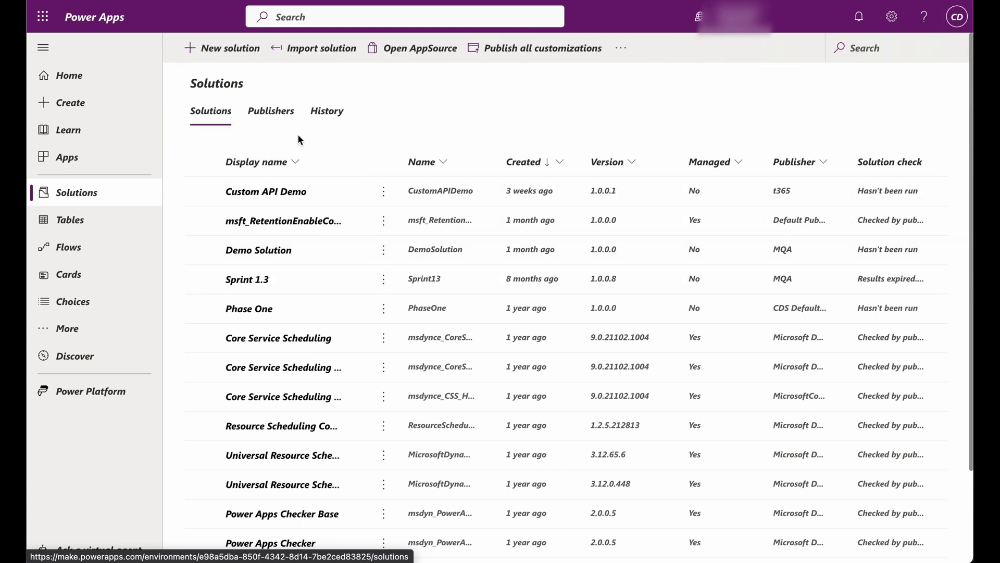
left_click(236, 53)
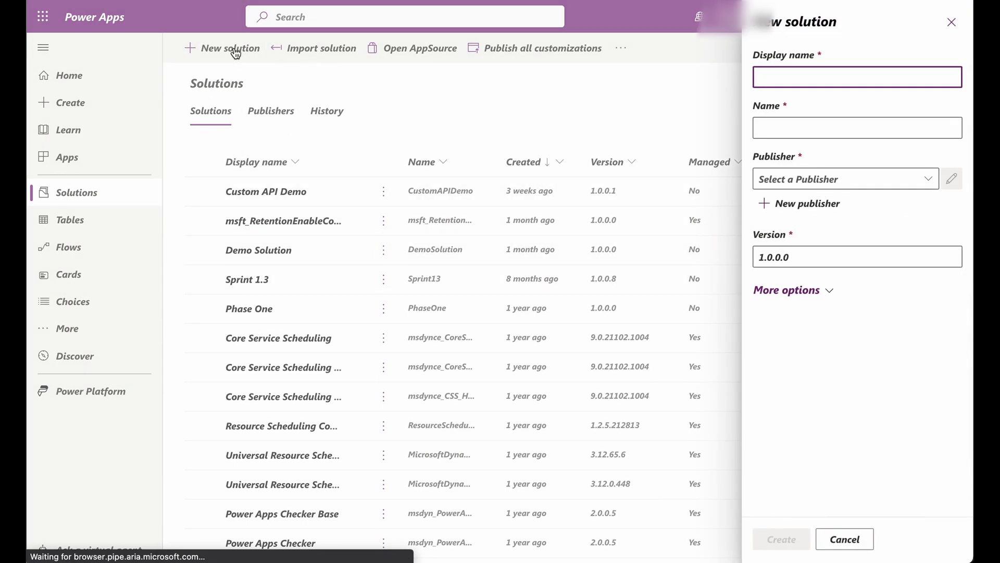
left_click(918, 176)
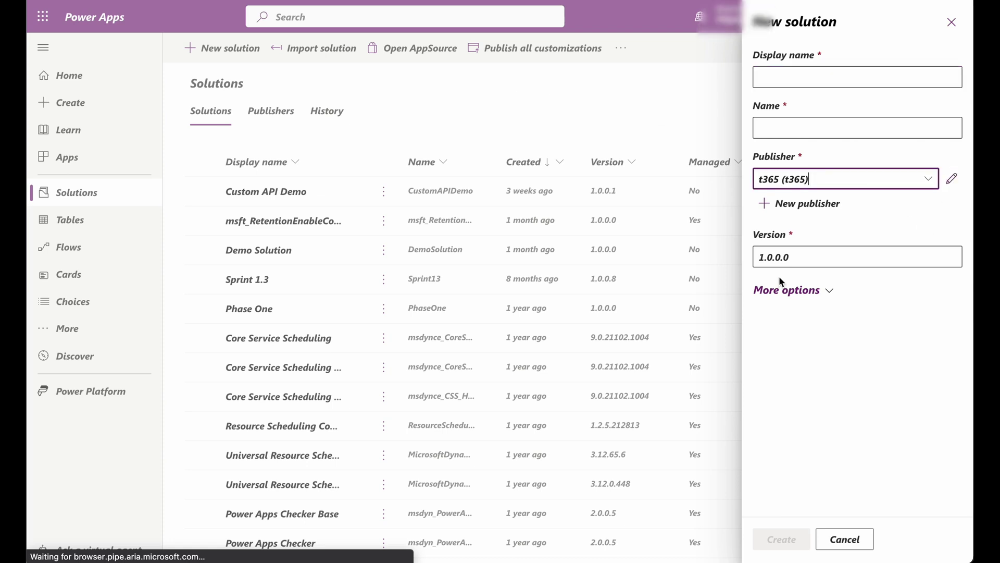
left_click(766, 69)
type("PowerBIDemo")
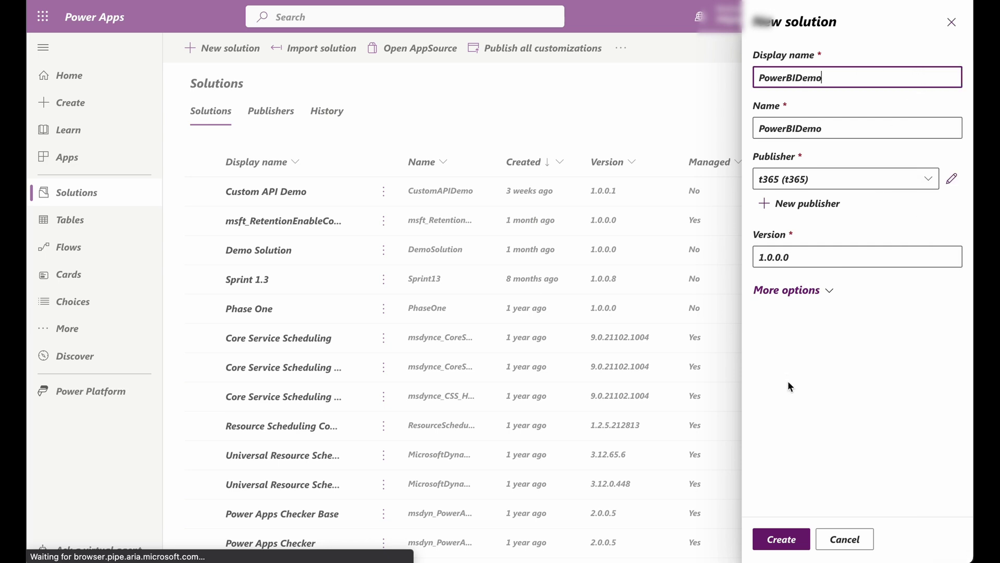
left_click(780, 542)
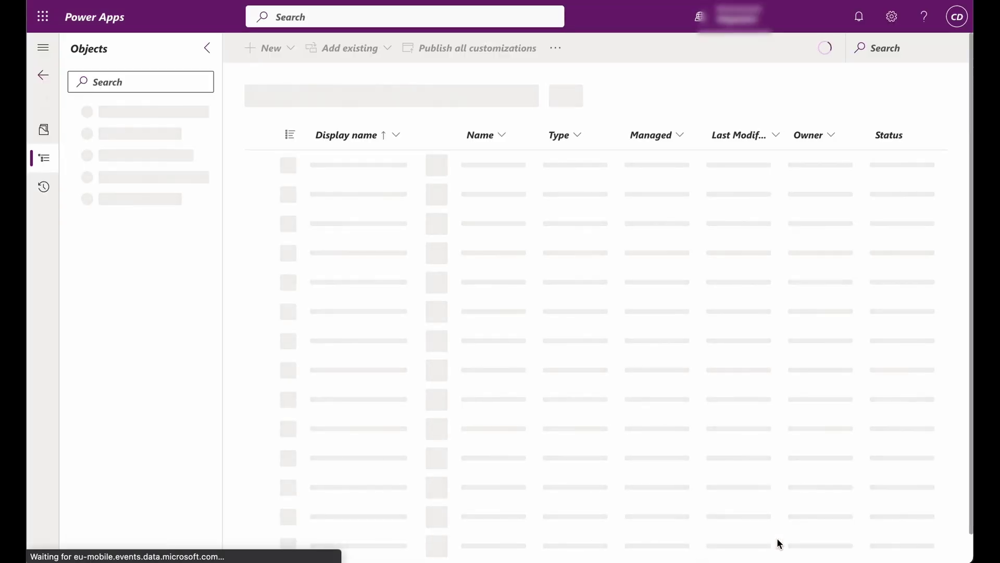
Step: Add the existing Contact table to PowerBIDemo and open the Contact table page
left_click(344, 59)
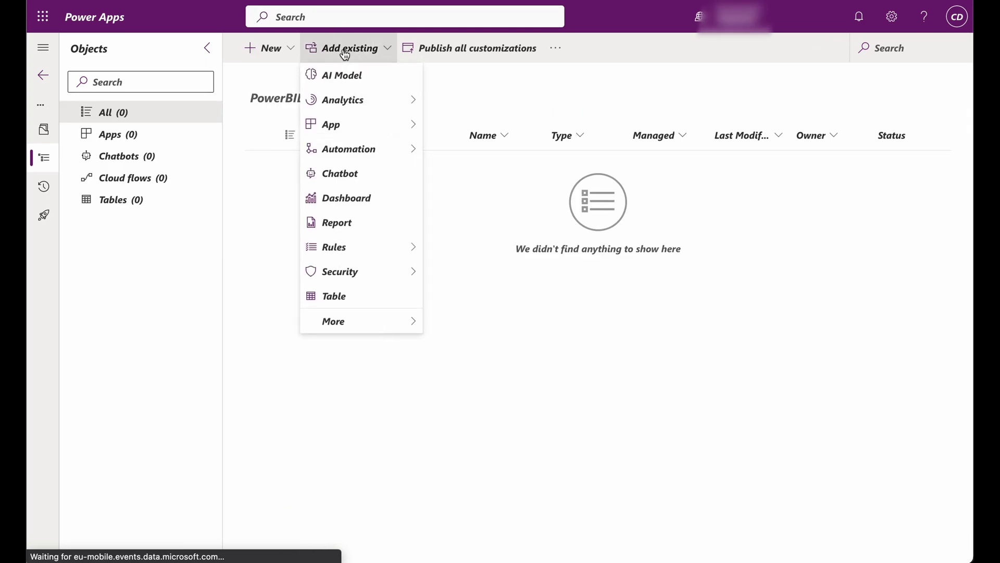
left_click(335, 299)
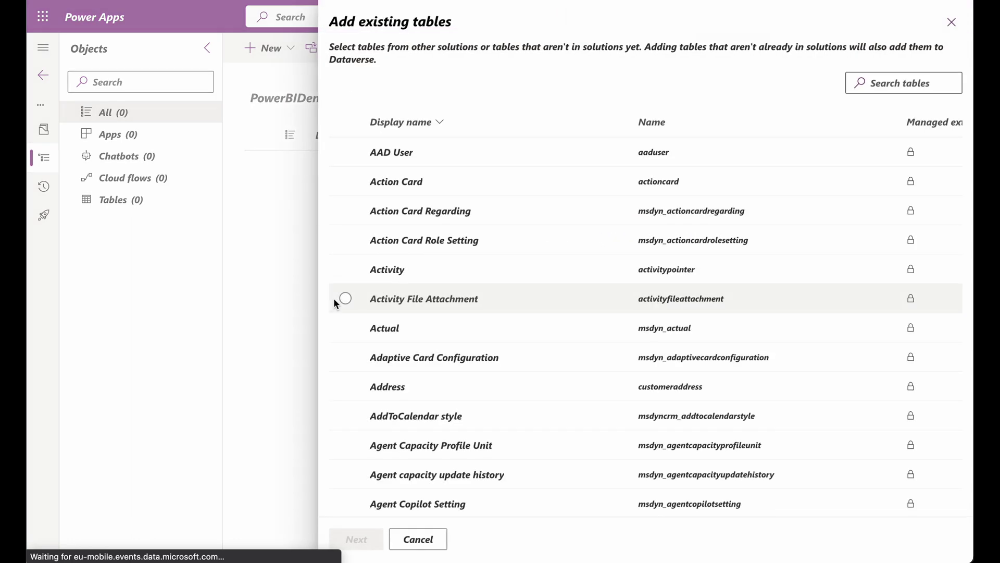
left_click(903, 83)
type("contact")
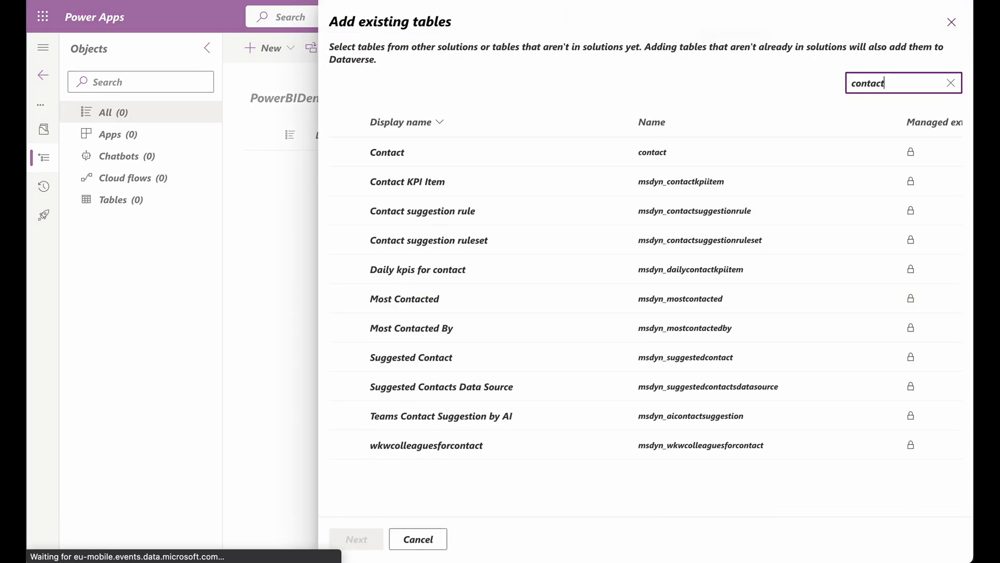
left_click(387, 153)
left_click(354, 539)
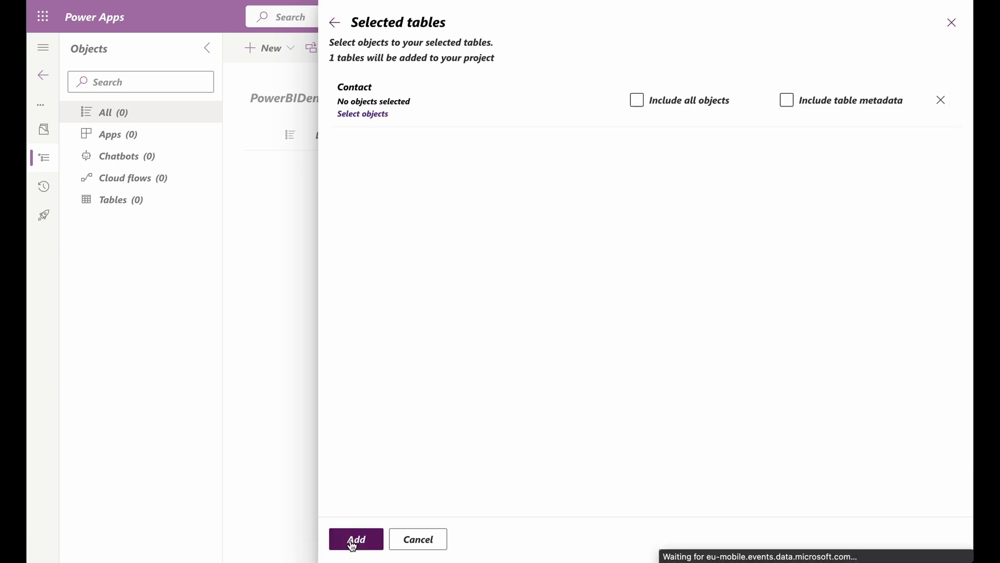
left_click(354, 540)
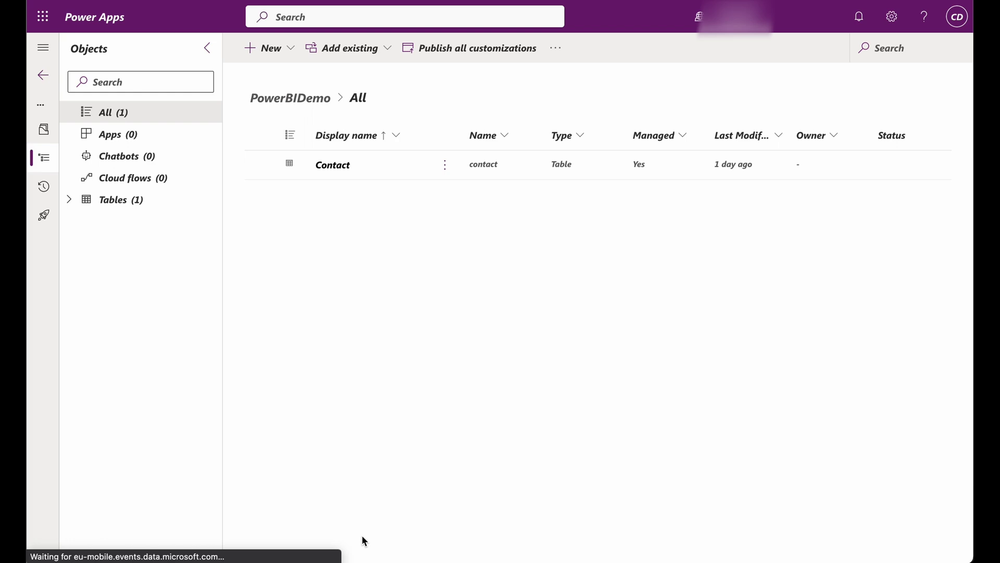
left_click(340, 165)
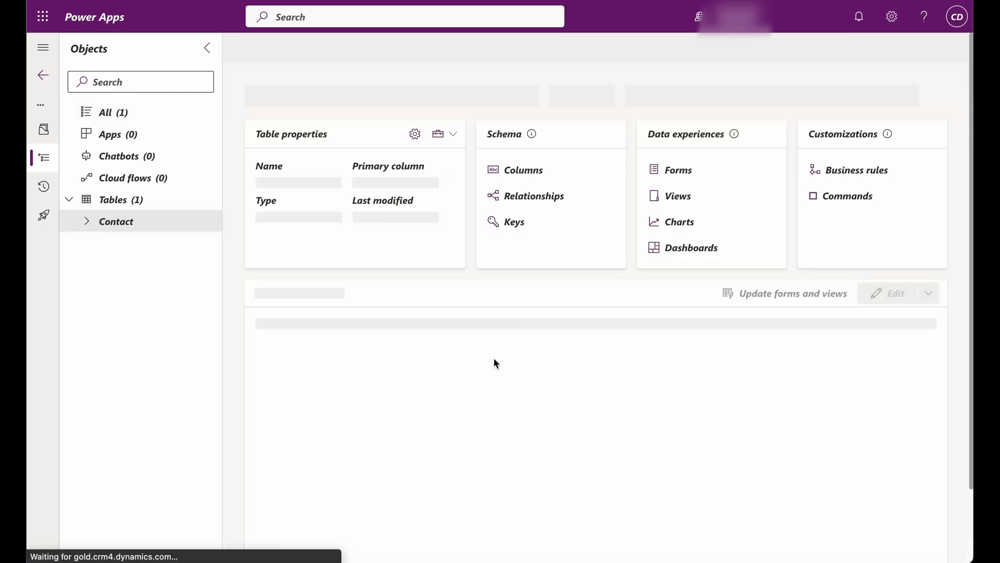
Step: Create a new Main Form from the Contact table's Forms list
left_click(87, 223)
left_click(186, 306)
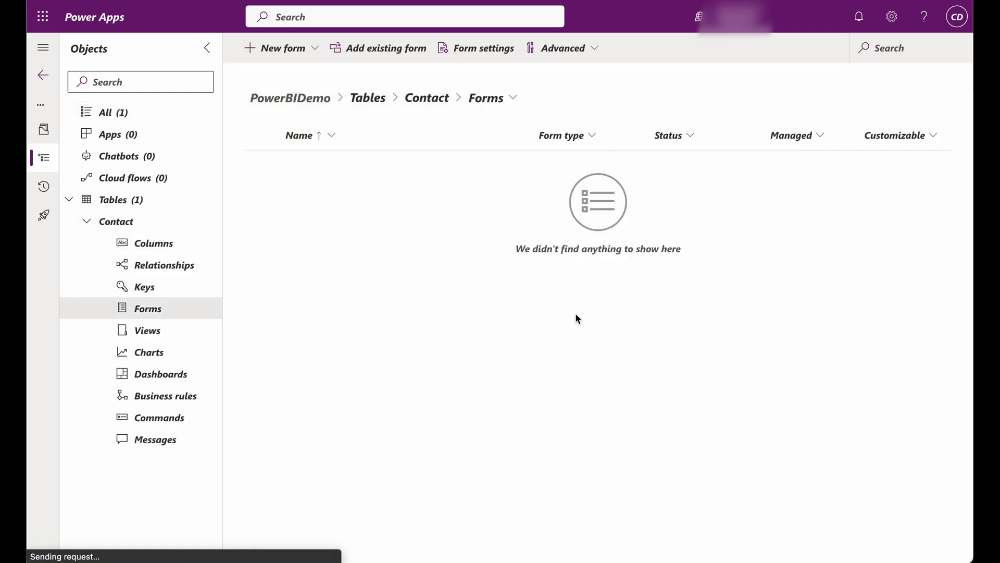
left_click(282, 49)
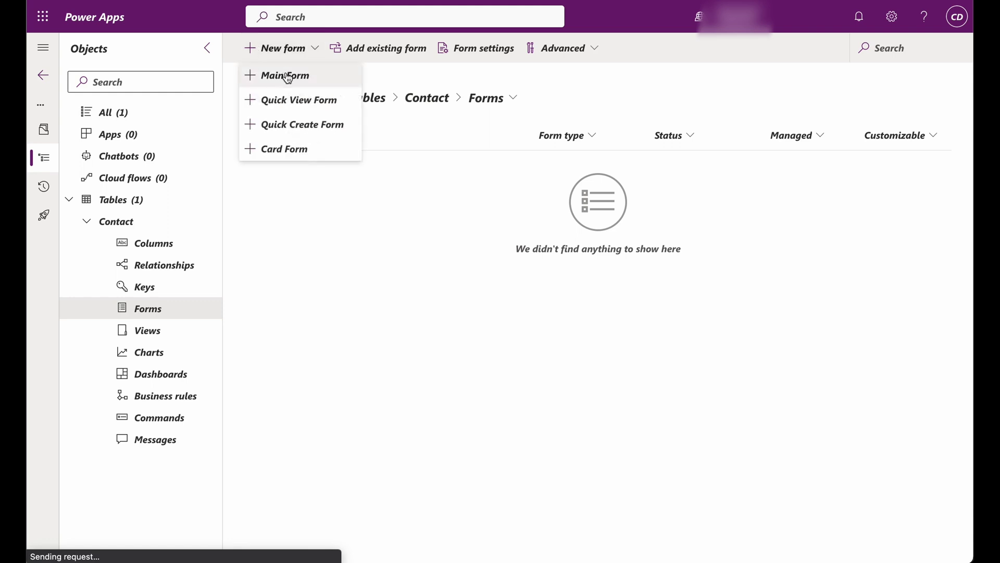
left_click(287, 77)
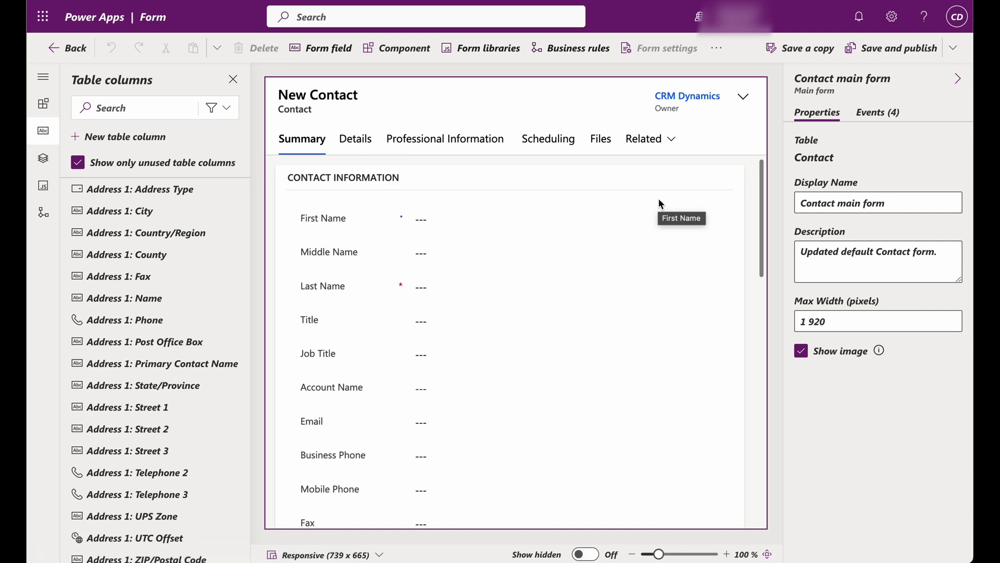
Step: Add a one-column section below the map and label it Power BI Report
scroll(659, 203, "down", 2)
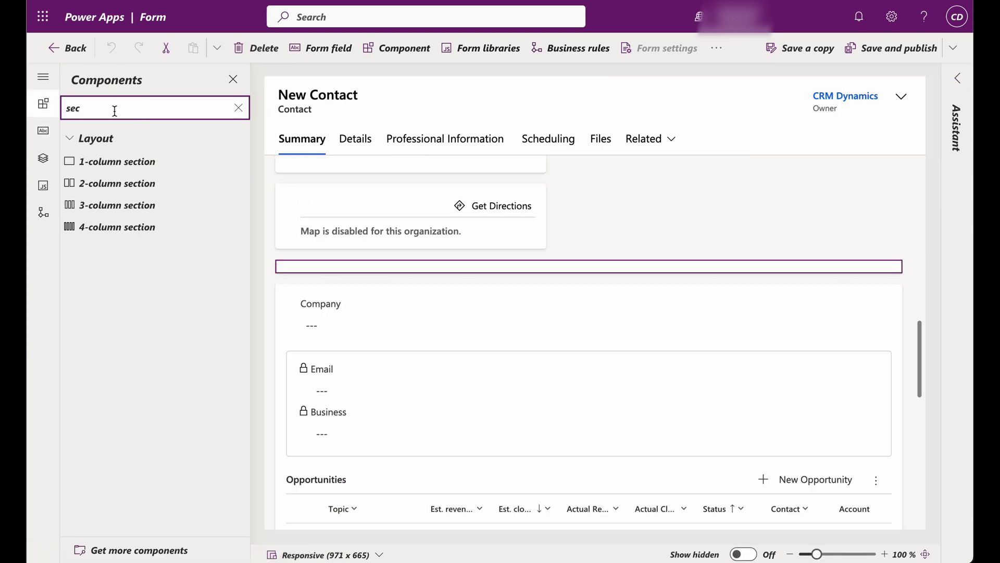
mouse_move(106, 167)
left_mouse_down()
mouse_move(189, 179)
mouse_move(406, 290)
mouse_move(509, 237)
mouse_move(547, 241)
mouse_move(513, 276)
mouse_move(520, 270)
left_mouse_up()
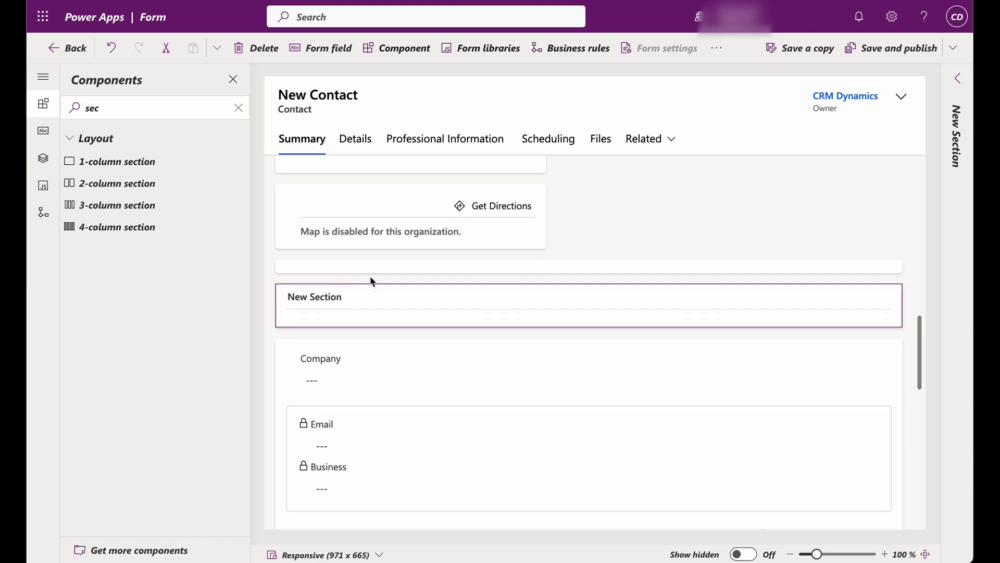
left_click(958, 81)
left_click(843, 185)
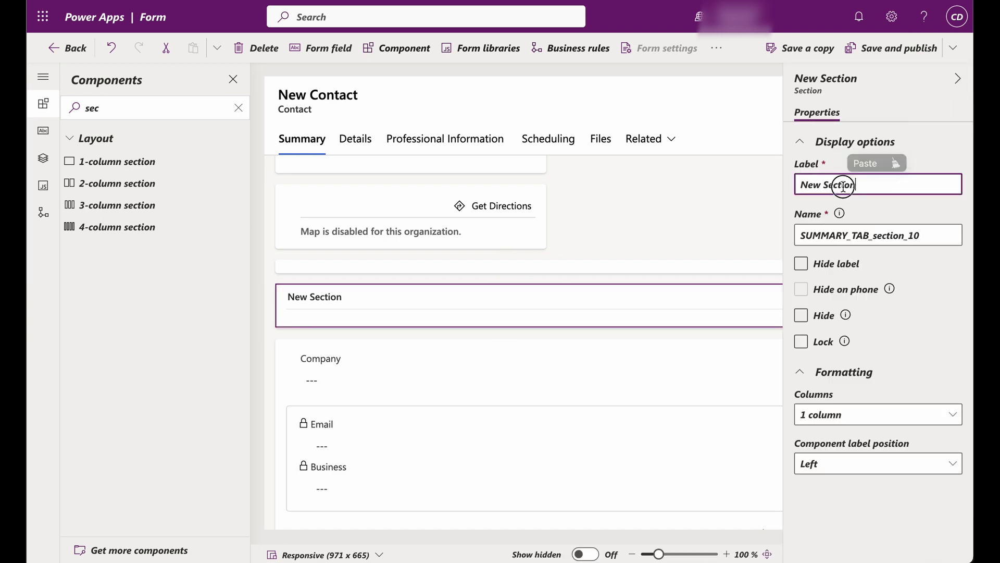
left_click_drag(843, 185, 795, 186)
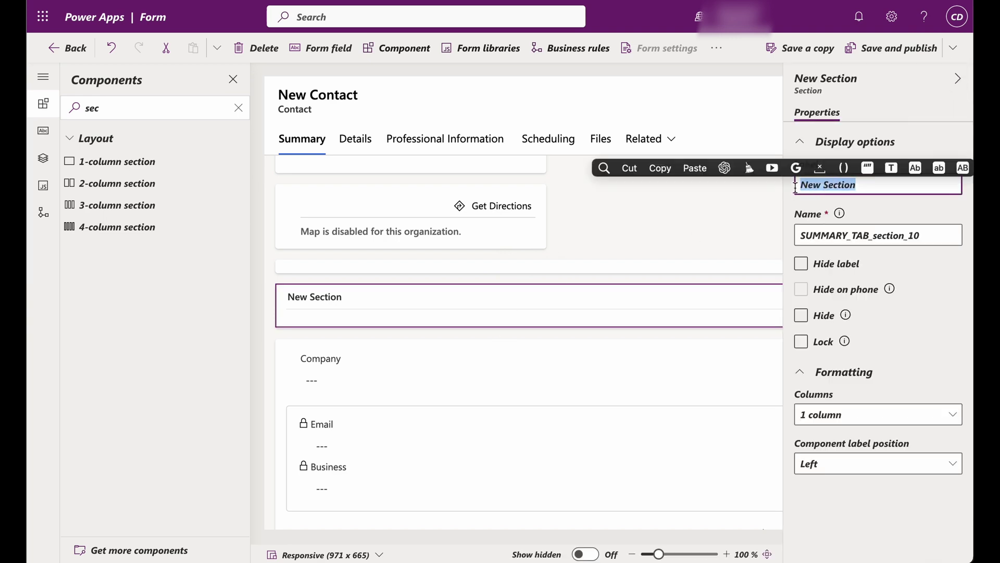
type("Power")
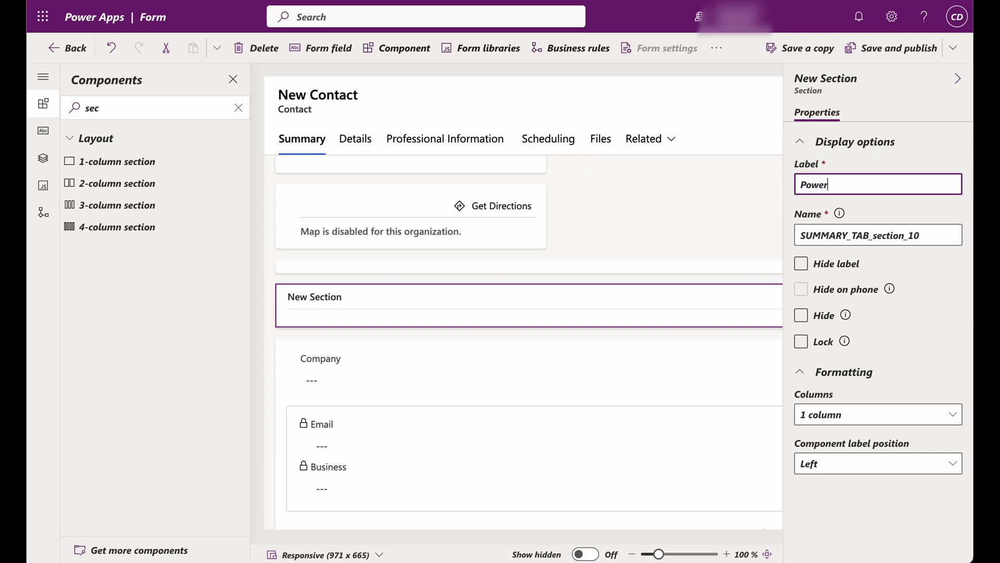
type(" BU")
type("I")
type(" Report")
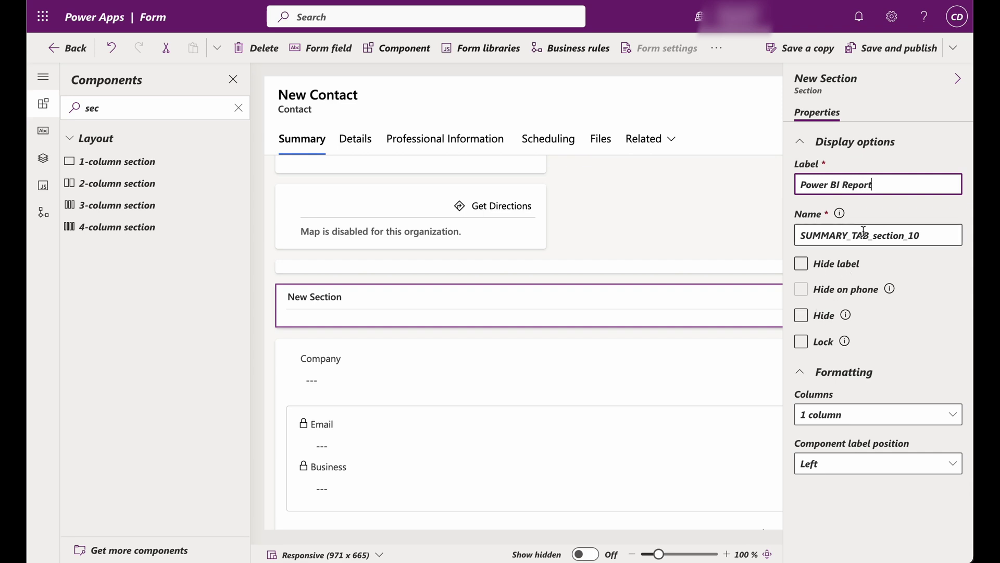
Step: Name the section SUMMARY_TAB_section_powerbi, then save and publish the form
left_click(918, 235)
key("BackSpace")
key("BackSpace")
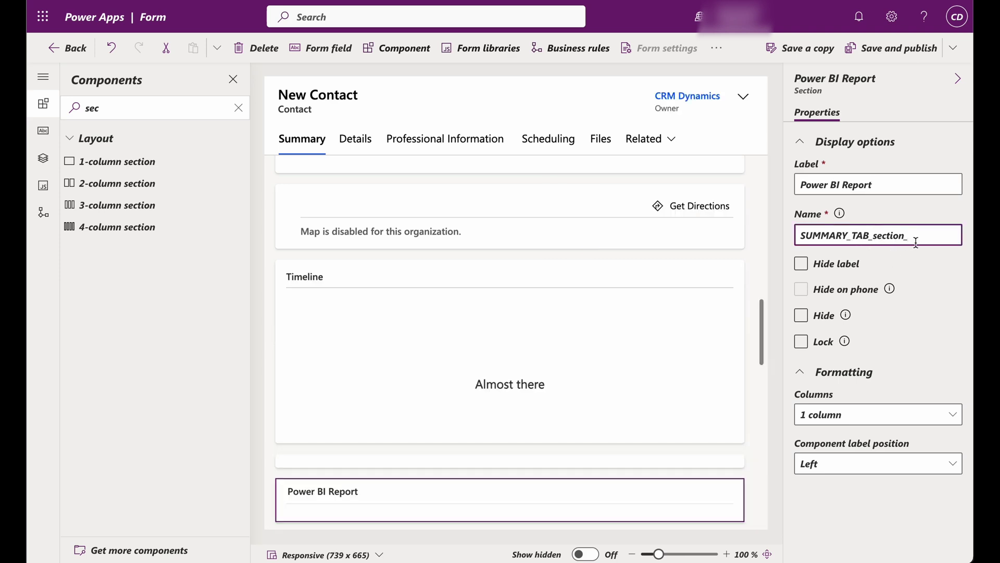
type("powerbi")
left_click(864, 55)
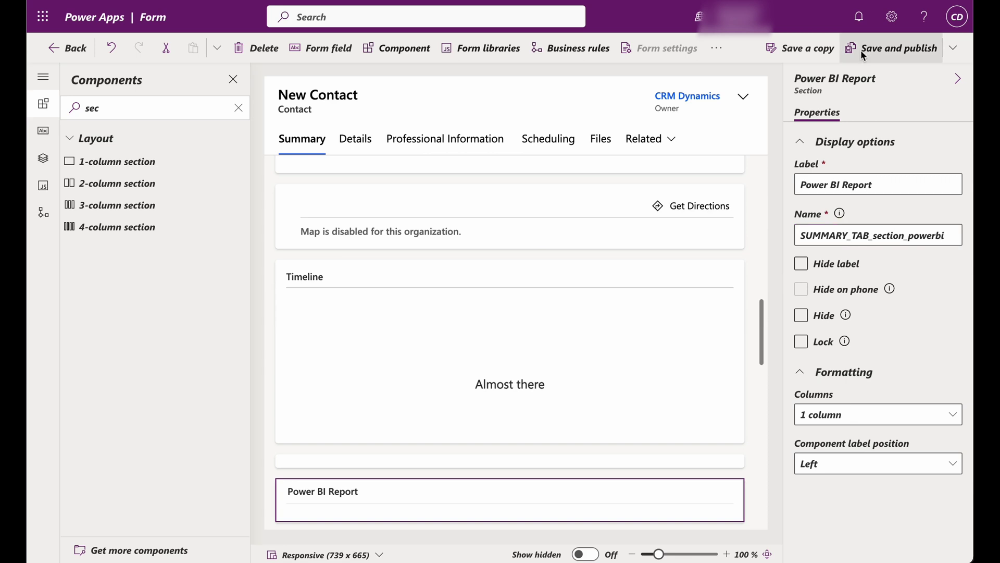
left_click(913, 56)
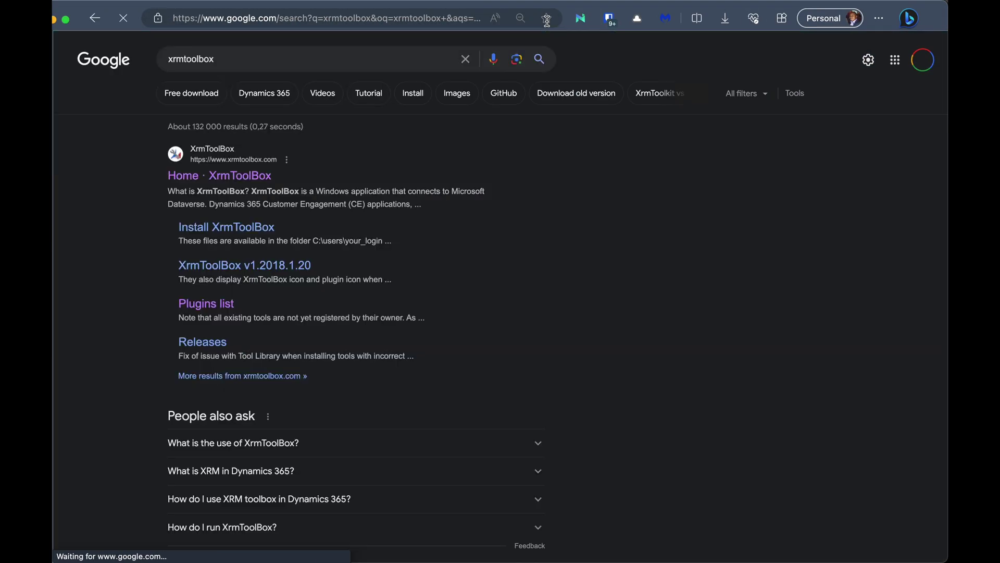
Step: Open the Home · XrmToolBox result from the xrmtoolbox Google search
left_click(237, 175)
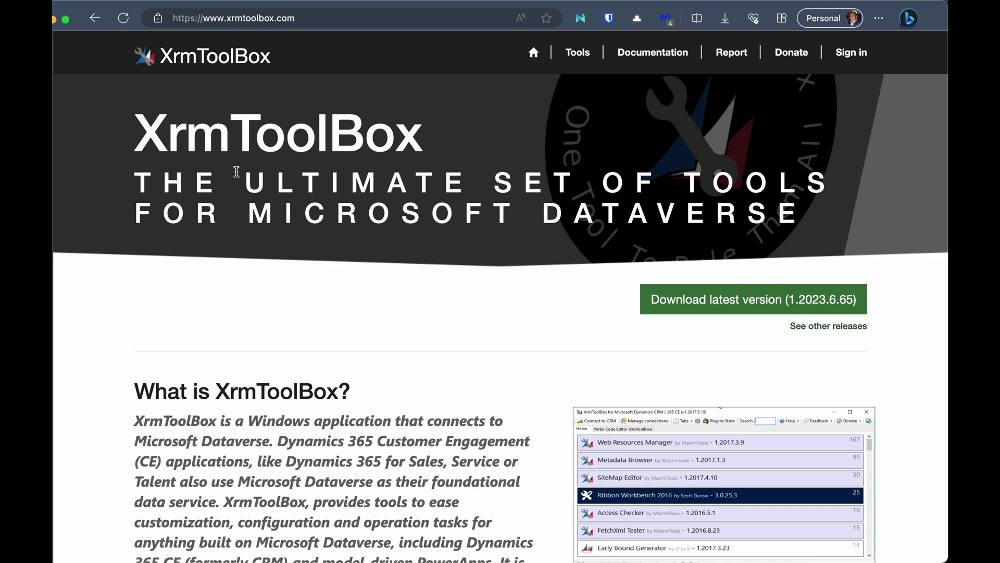
scroll(237, 172, "down", 3)
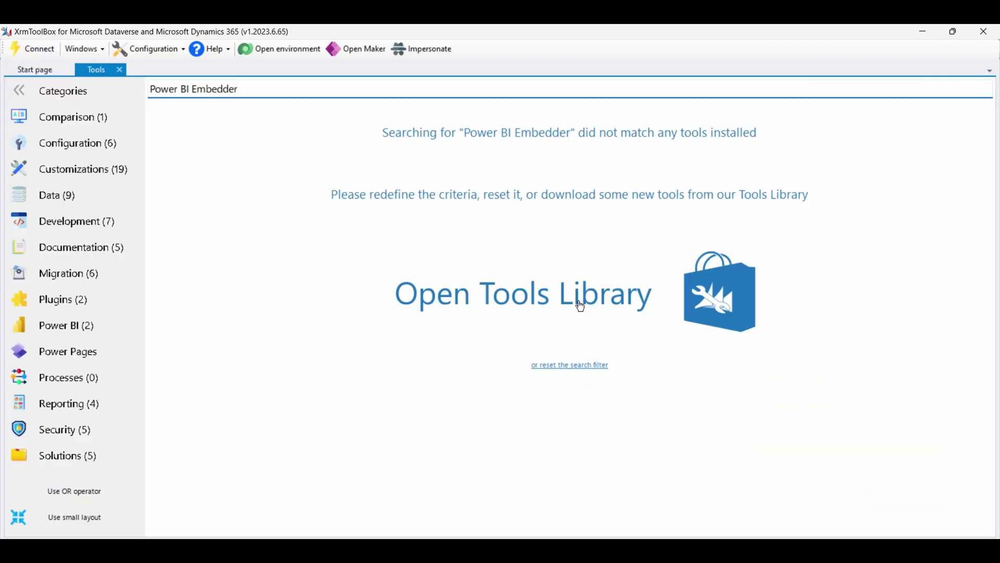
Step: Install the Power BI Embedder tool from the XrmToolBox Tool Library
left_click(499, 335)
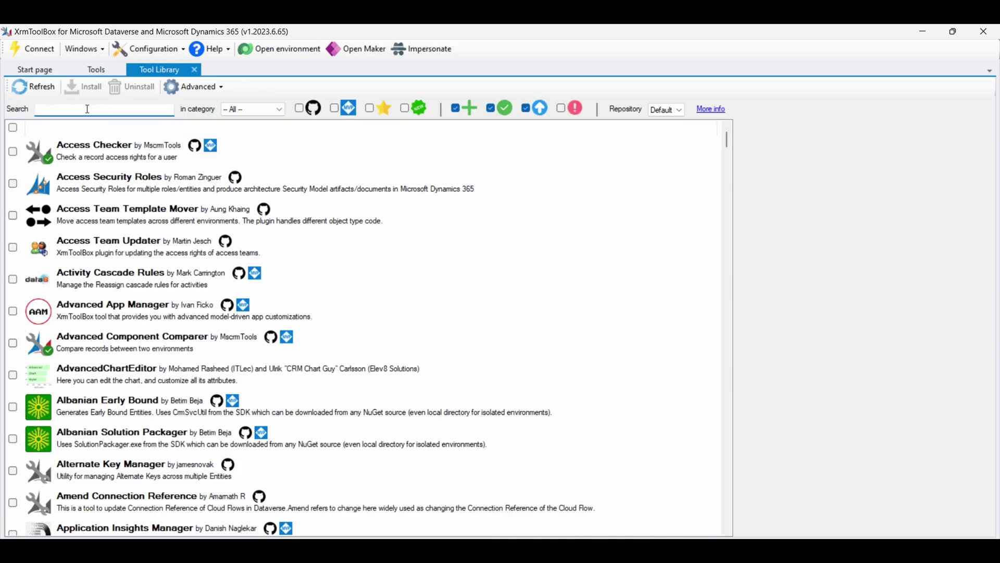
type("Power BI Embedder")
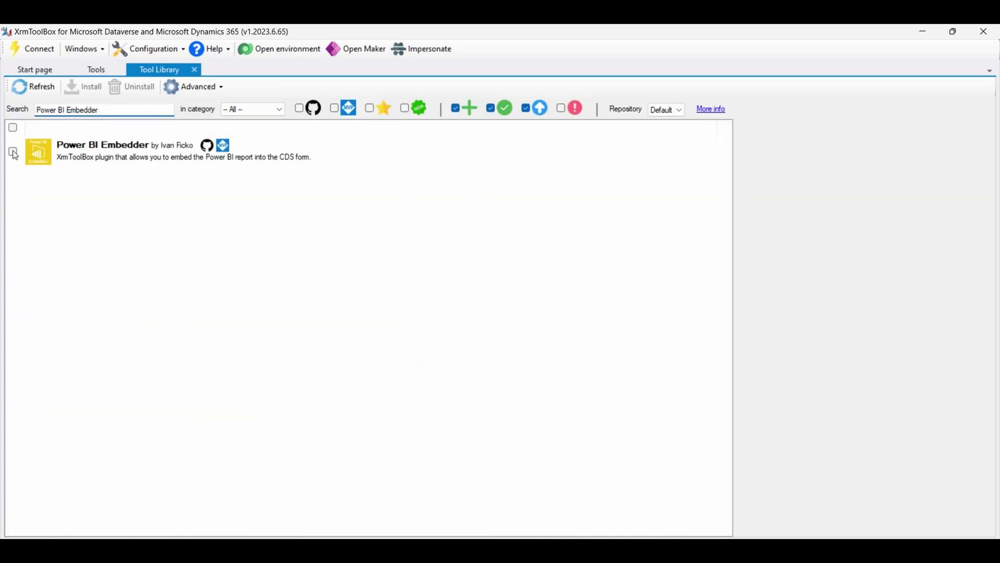
left_click(13, 153)
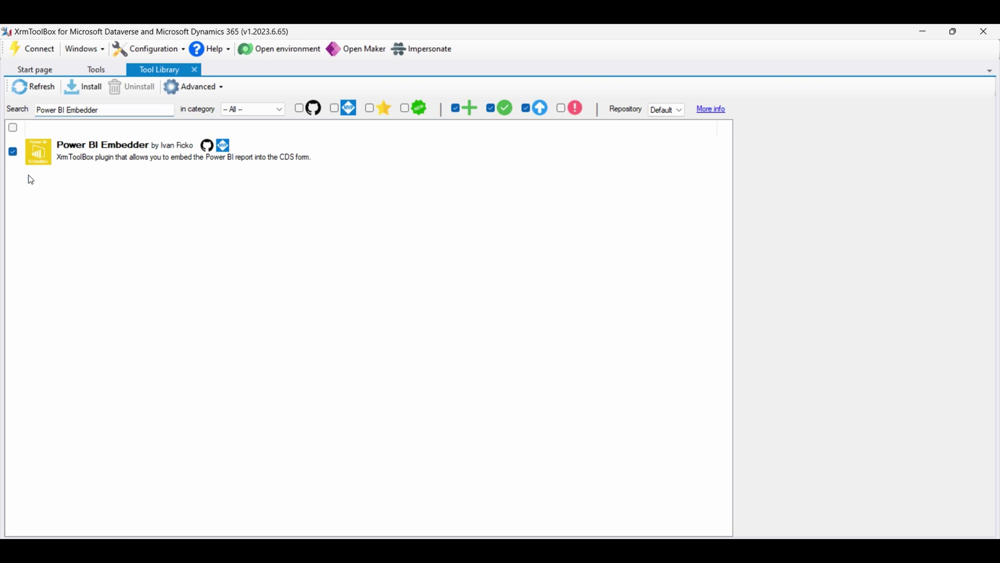
left_click(81, 90)
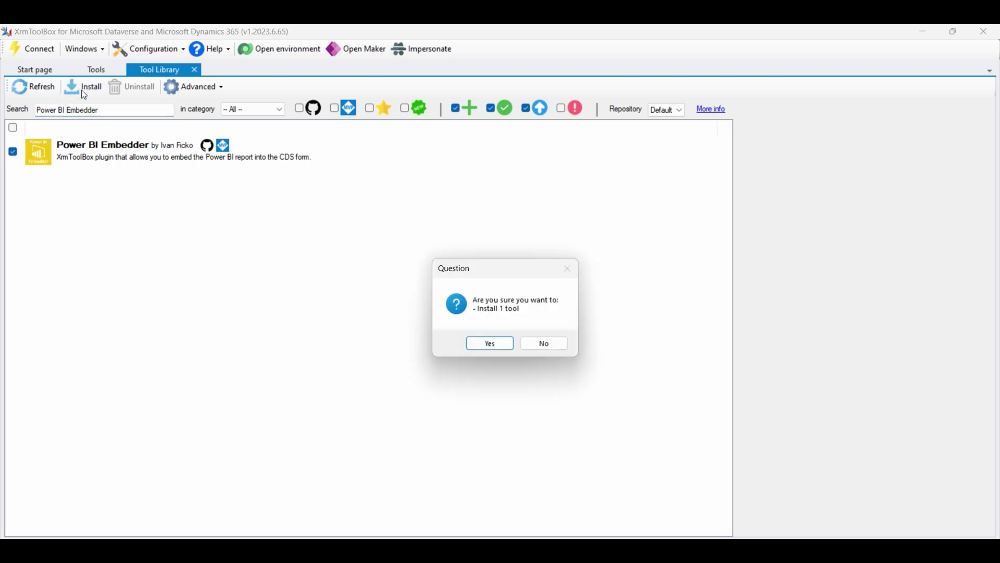
left_click(495, 346)
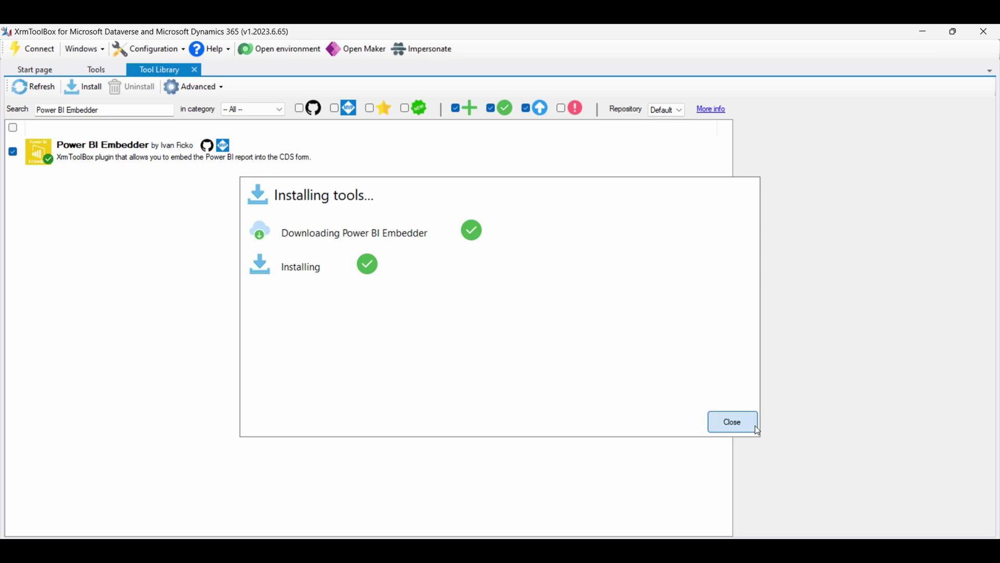
Step: Close the installation progress and reconnect to the environment with the saved password
left_click(732, 422)
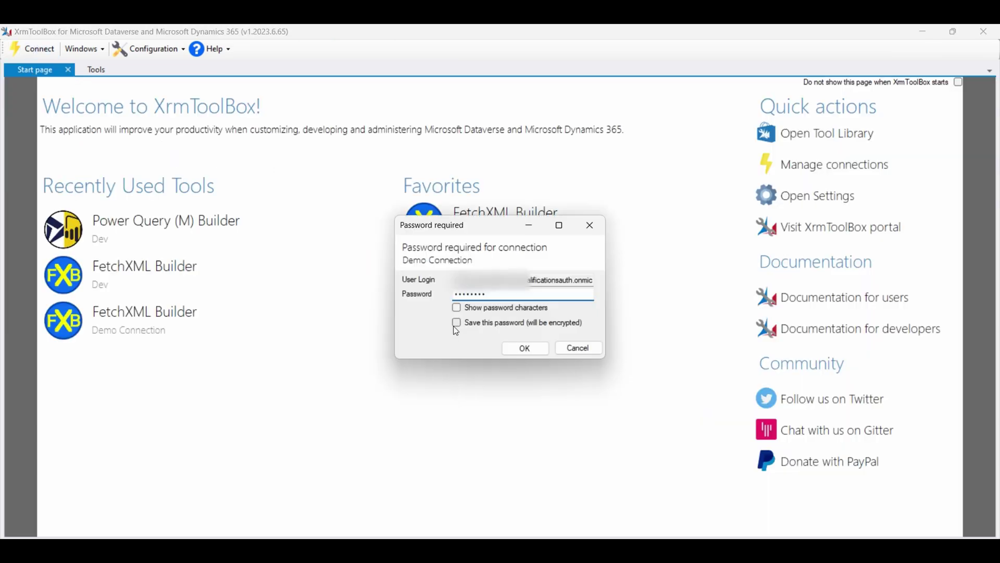
left_click(525, 348)
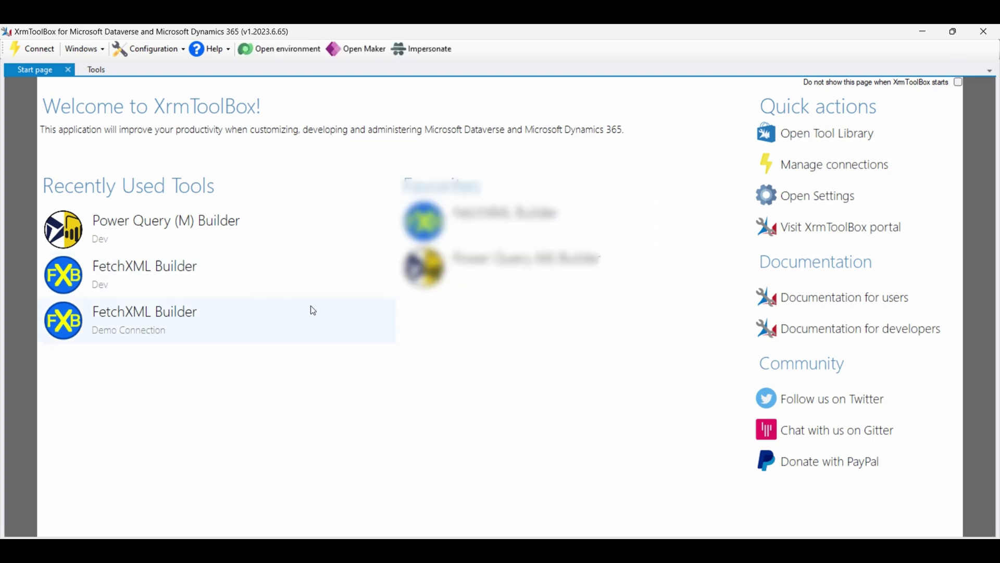
mouse_move(311, 311)
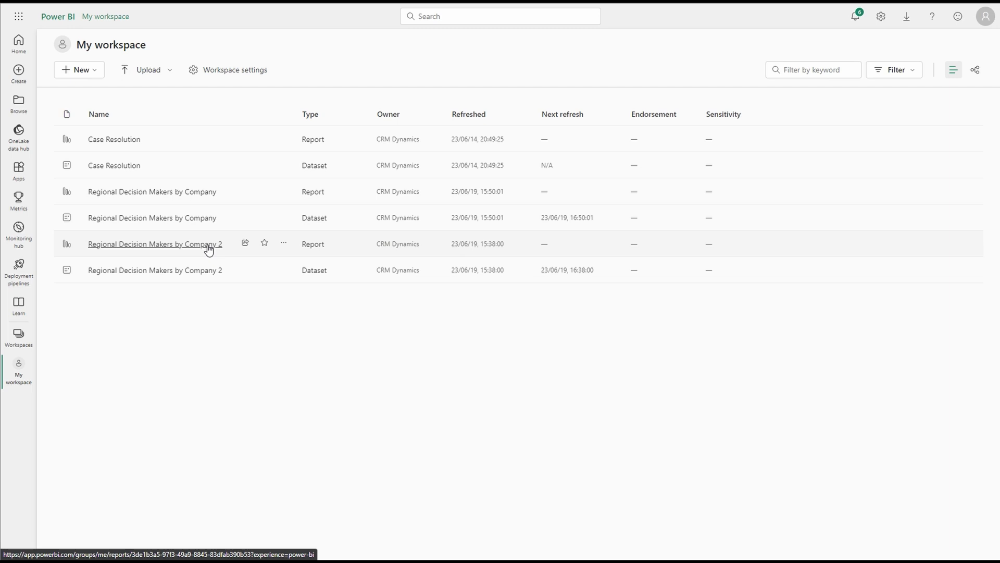
Step: Generate a website or portal embed link for the Regional Decision Makers by Company 2 report
left_click(209, 244)
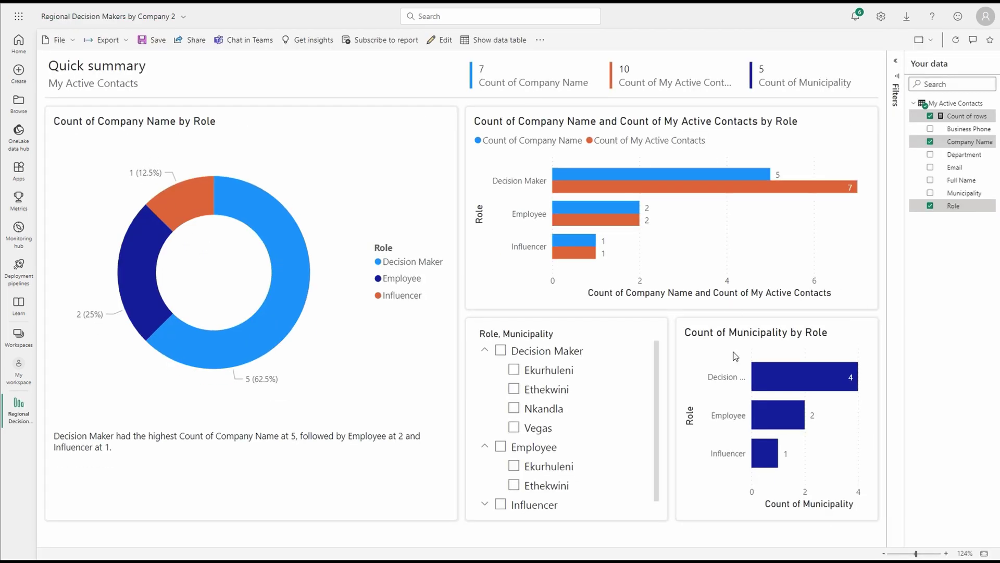
left_click(57, 40)
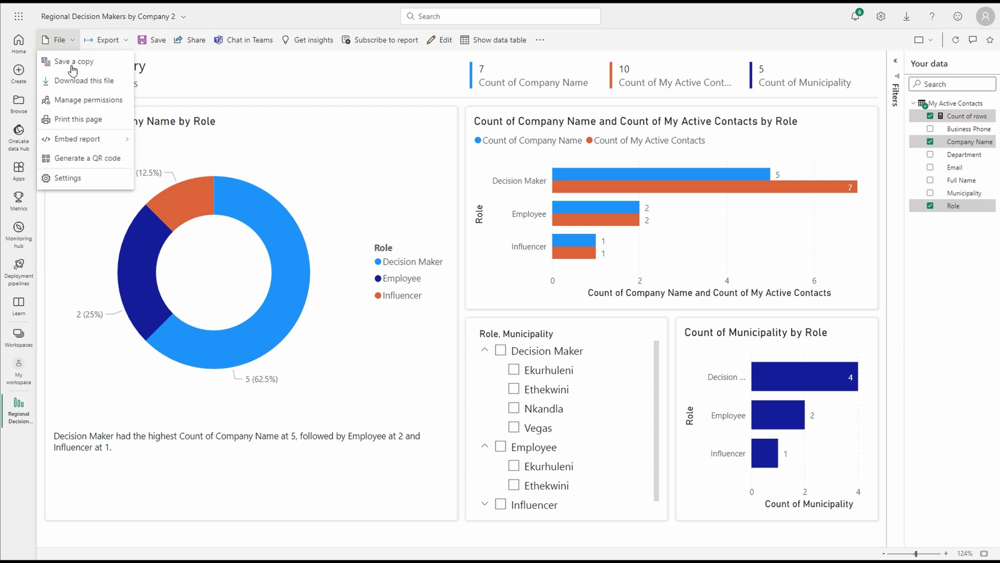
mouse_move(78, 139)
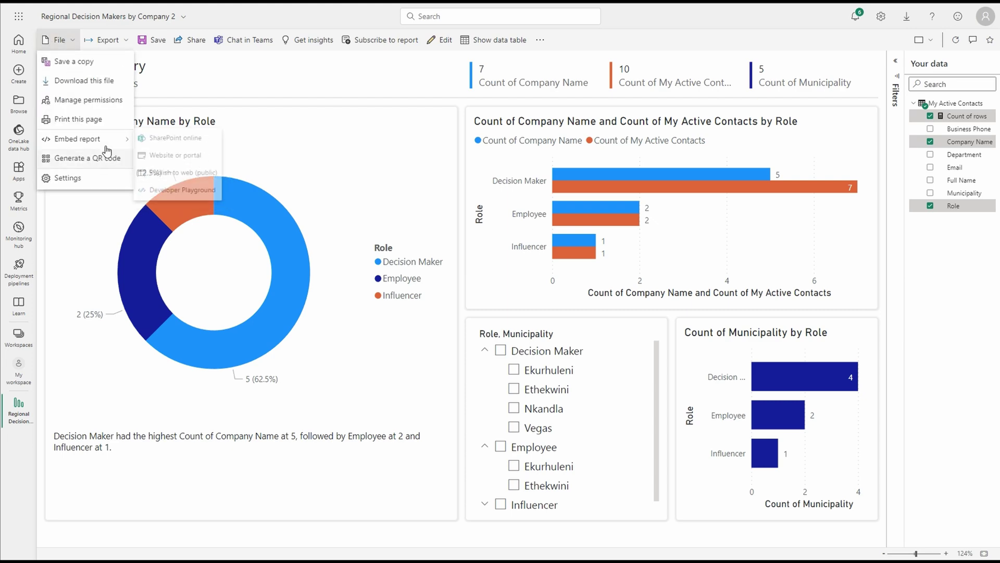
left_click(181, 159)
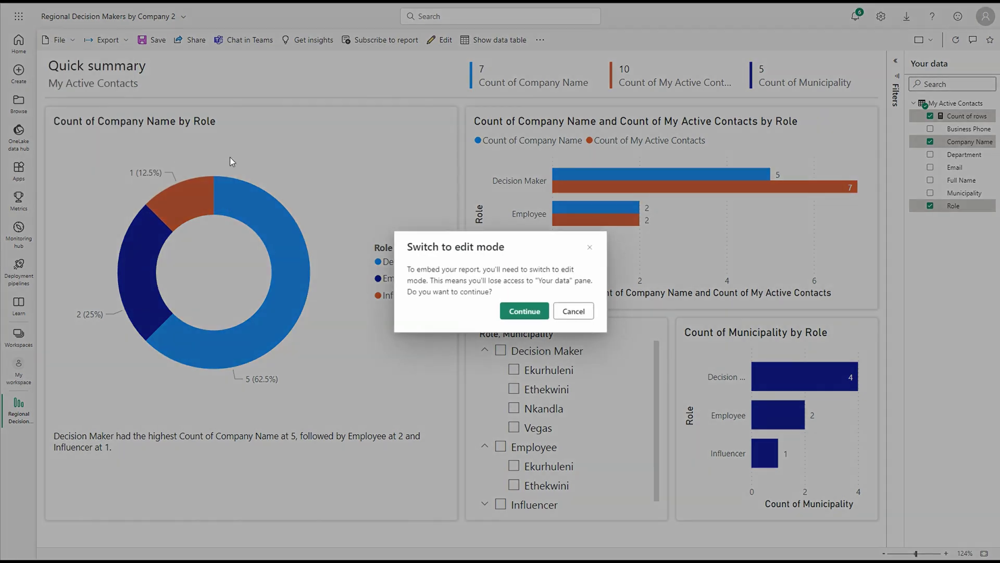
left_click(531, 316)
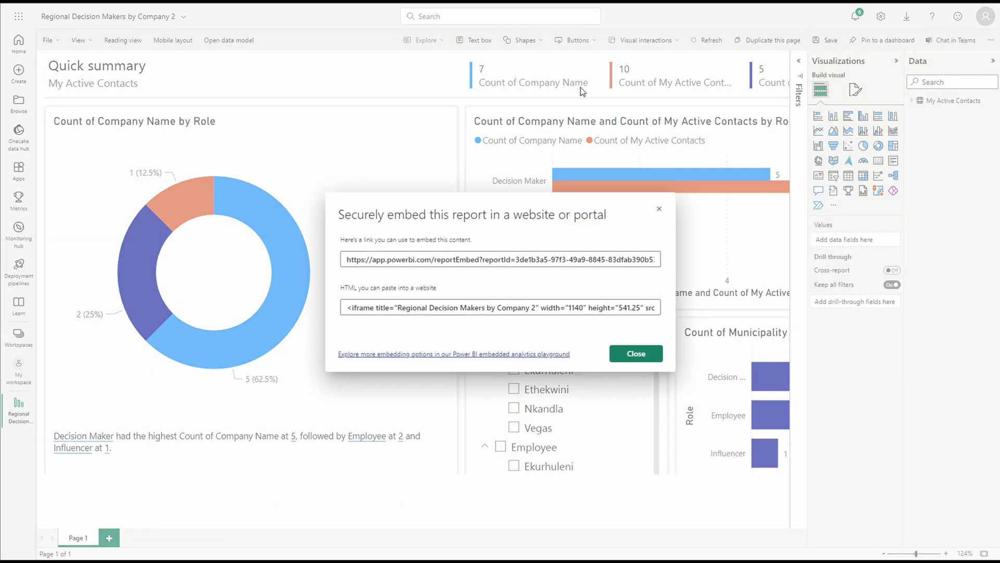
Step: Copy the secure embed link and keep it in a Notepad note
left_click(559, 259)
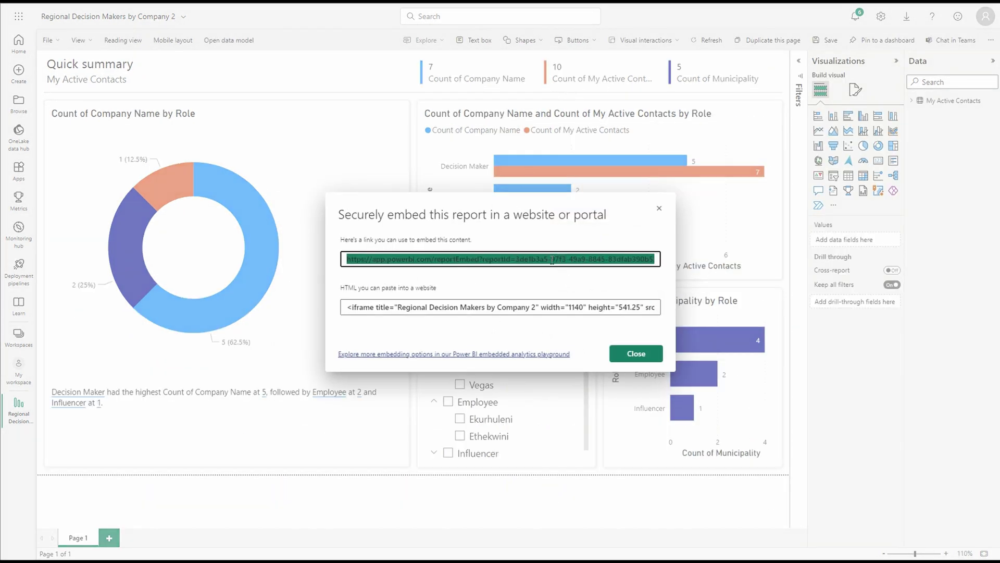
right_click(552, 259)
left_click(598, 269)
left_click(635, 354)
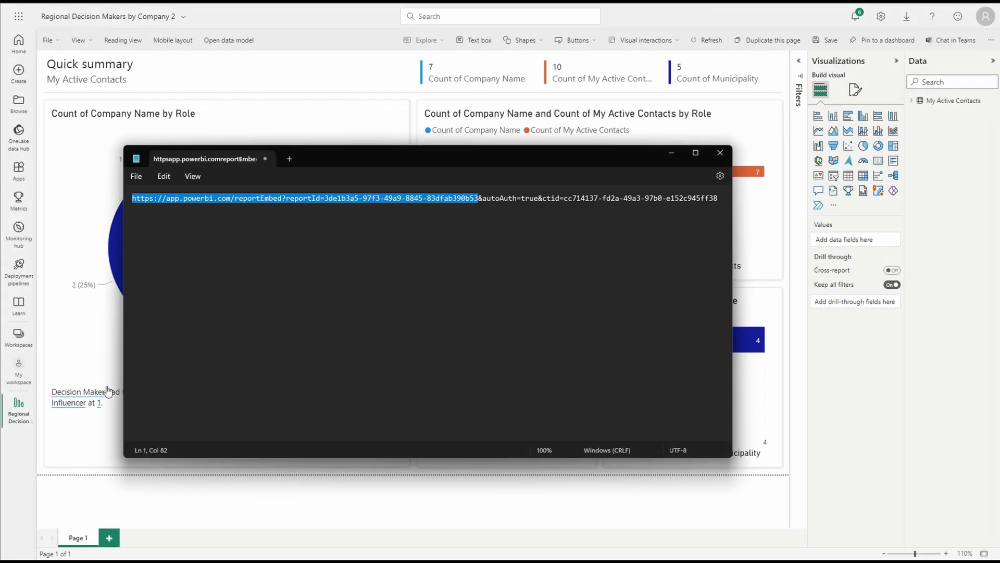
left_click(548, 266)
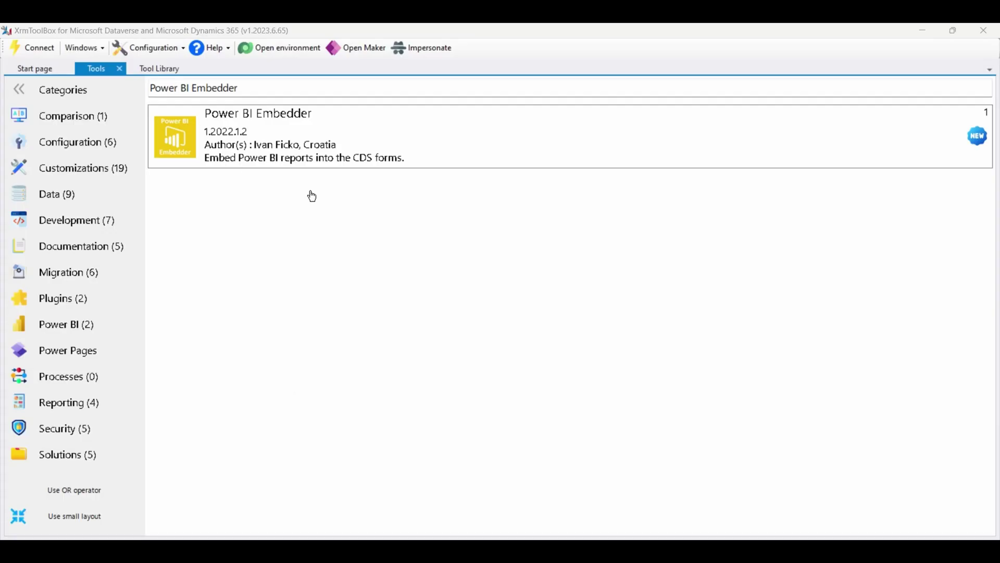
Step: Launch the Power BI Embedder and select Contact as the target entity
left_click(227, 124)
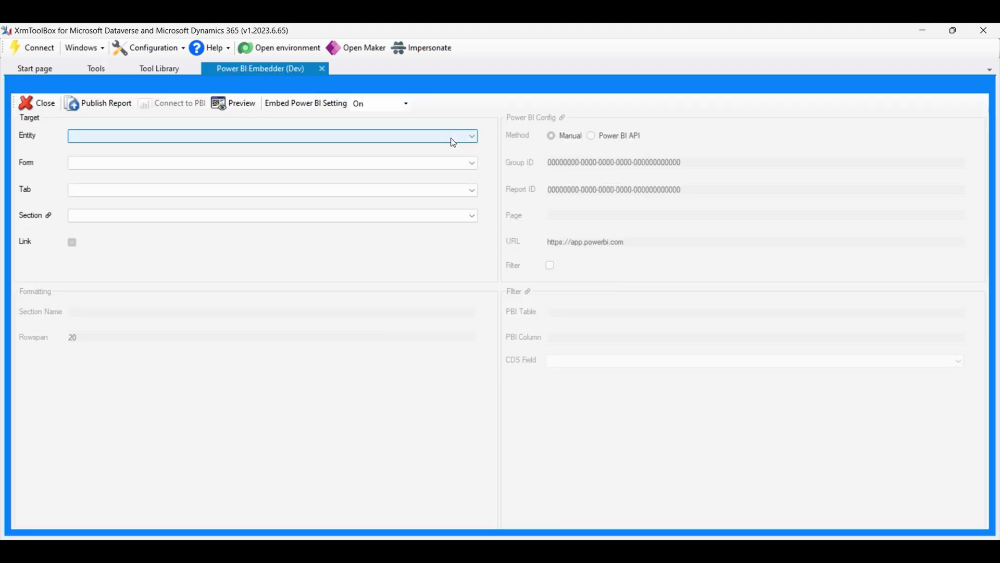
left_click(473, 137)
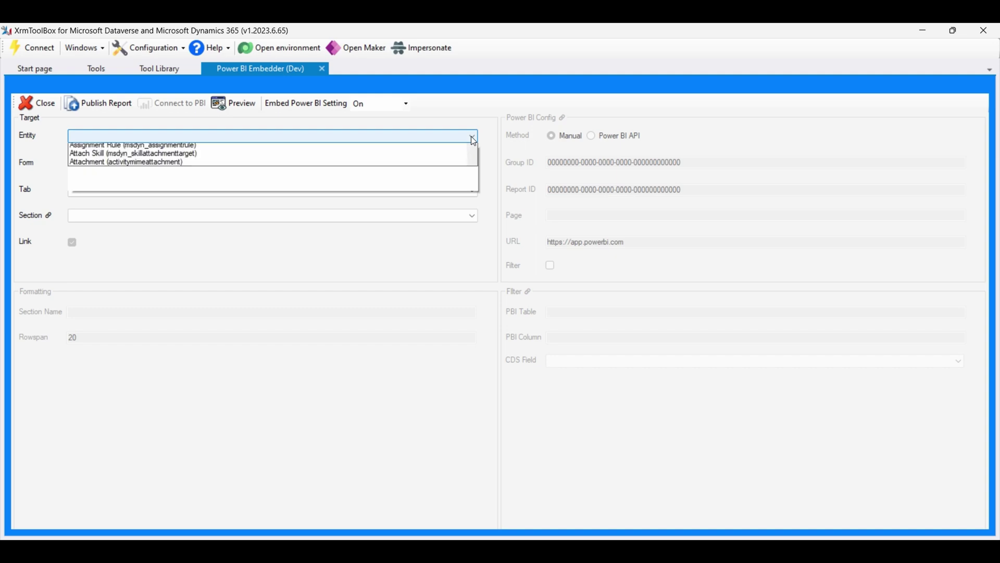
scroll(273, 246, "down", 1)
scroll(274, 246, "down", 20)
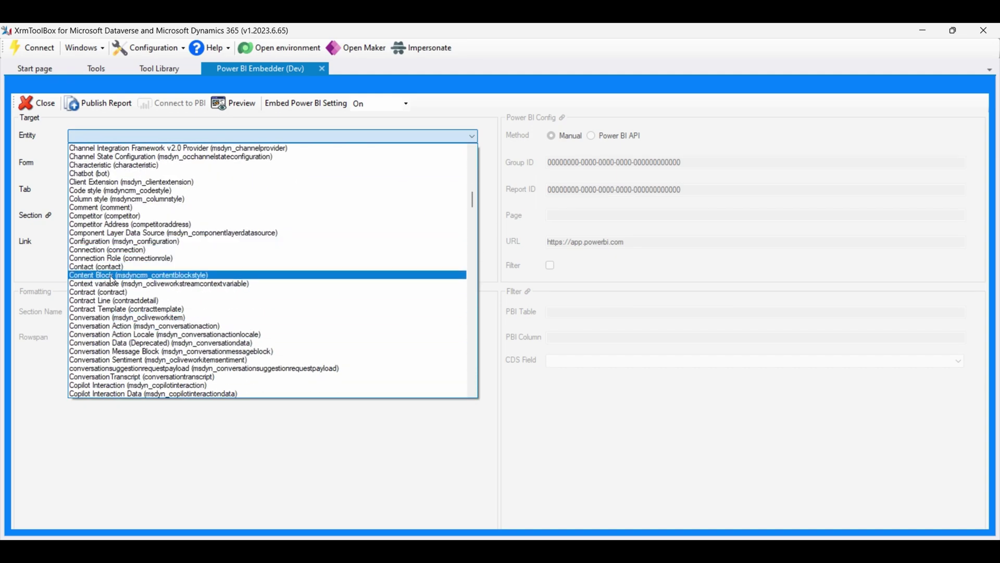
left_click(98, 267)
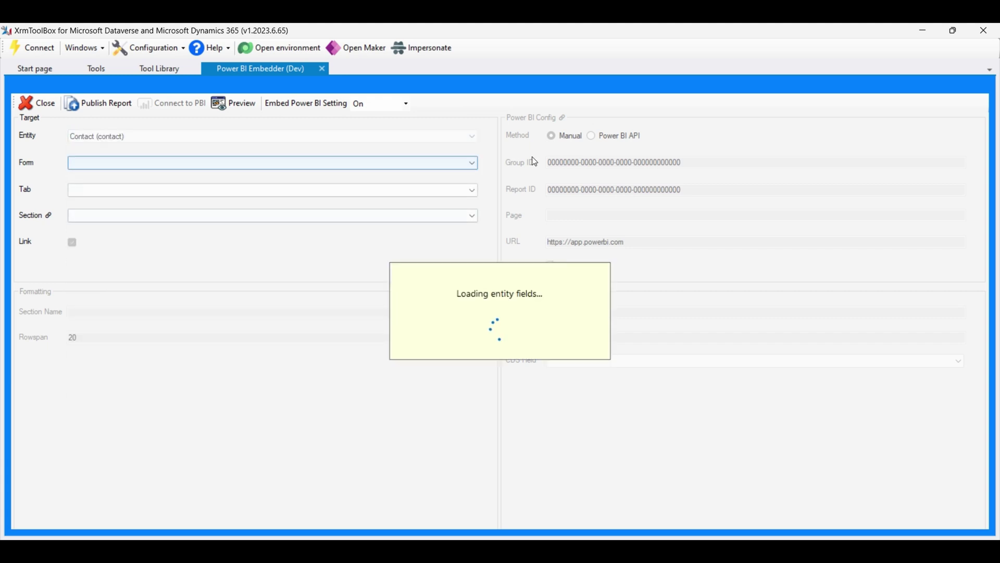
Step: Target the Reporting Demo Form, its Reporting tab and the Power BI Report section
left_click(472, 163)
left_click(397, 174)
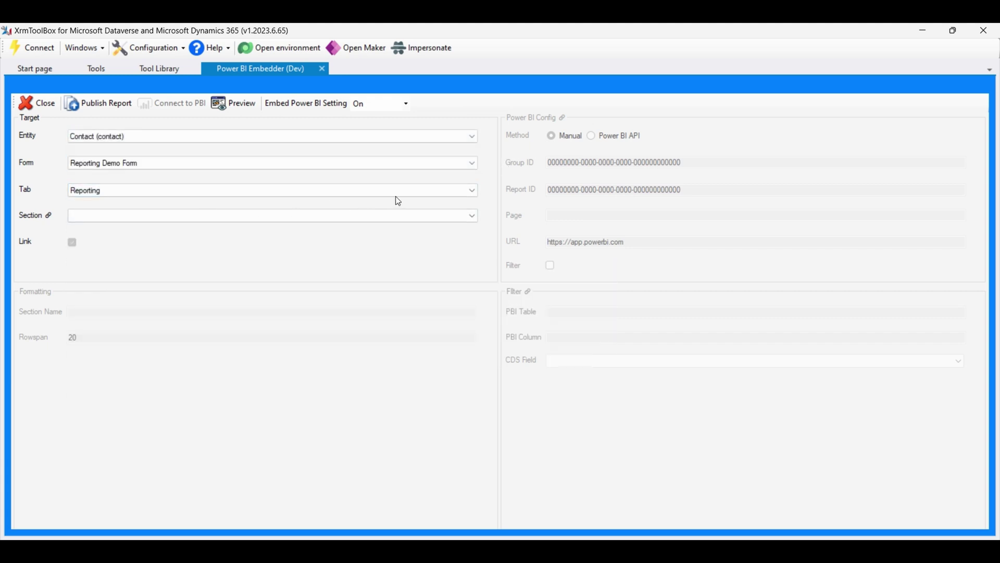
left_click(473, 216)
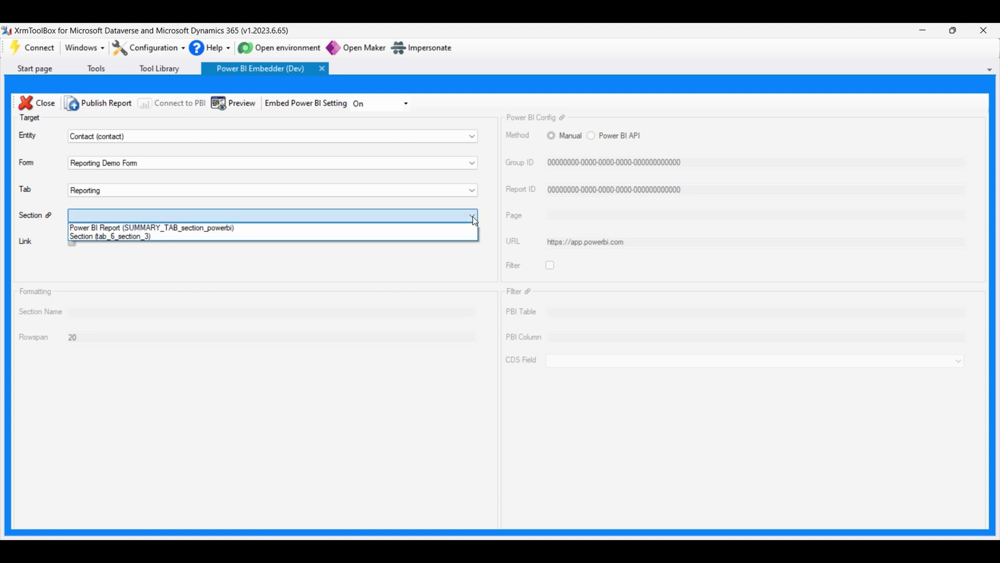
left_click(183, 230)
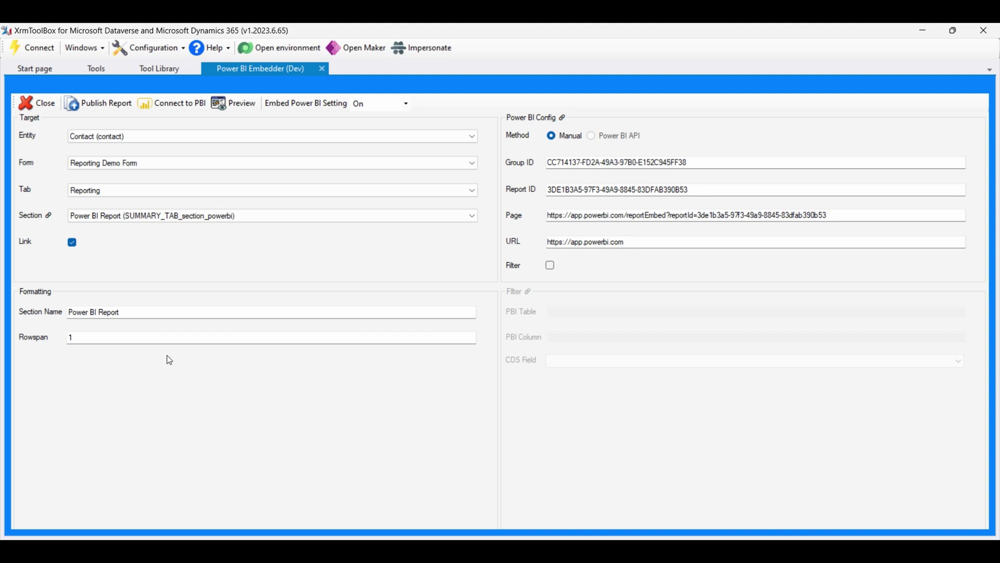
Step: Set the section's Rowspan to 20 and preview the embedded Quick summary report
left_click(86, 341)
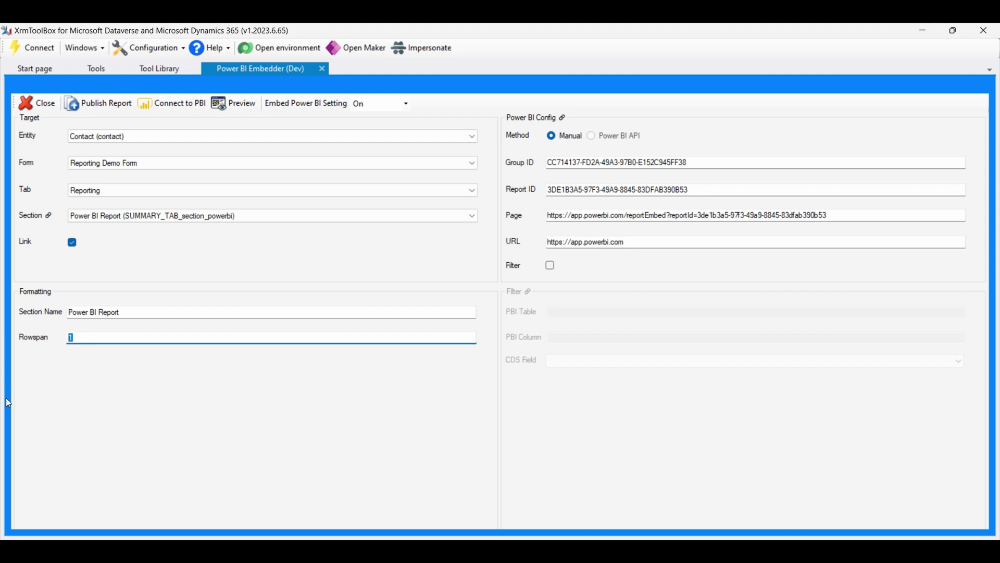
type("20")
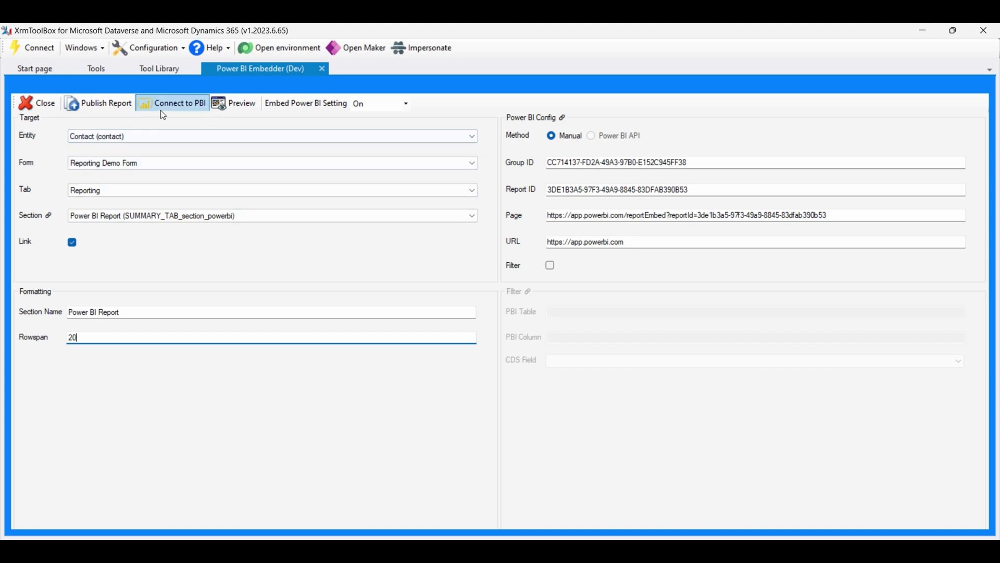
left_click(233, 104)
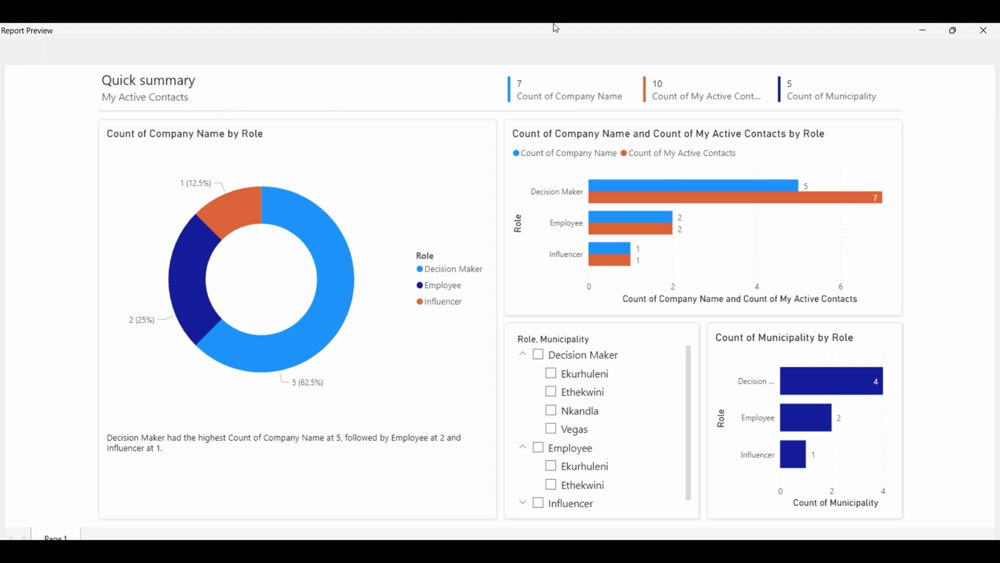
left_click(984, 31)
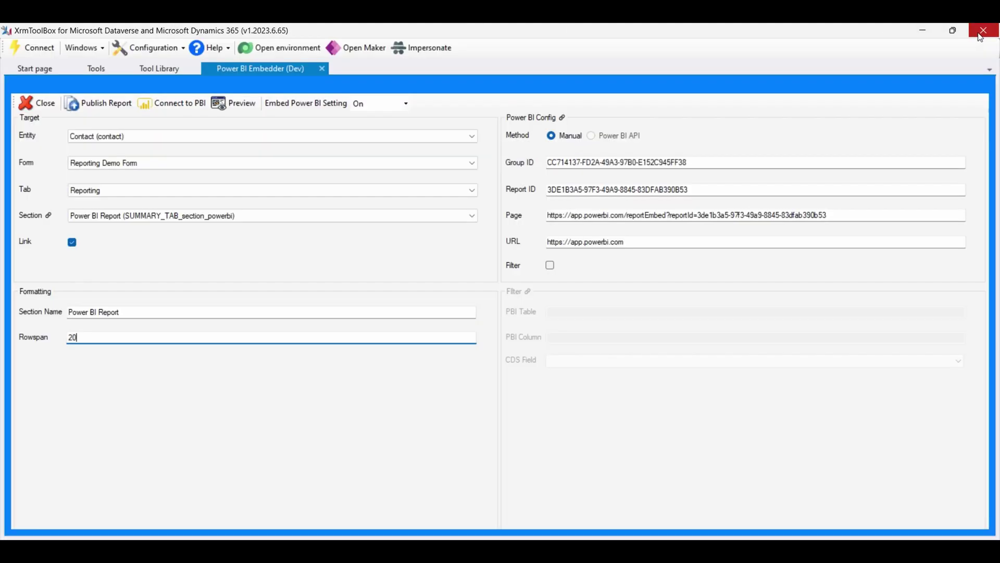
Step: Publish the report to the form, then view the first contact's Reporting tab in Sales Hub
left_click(88, 106)
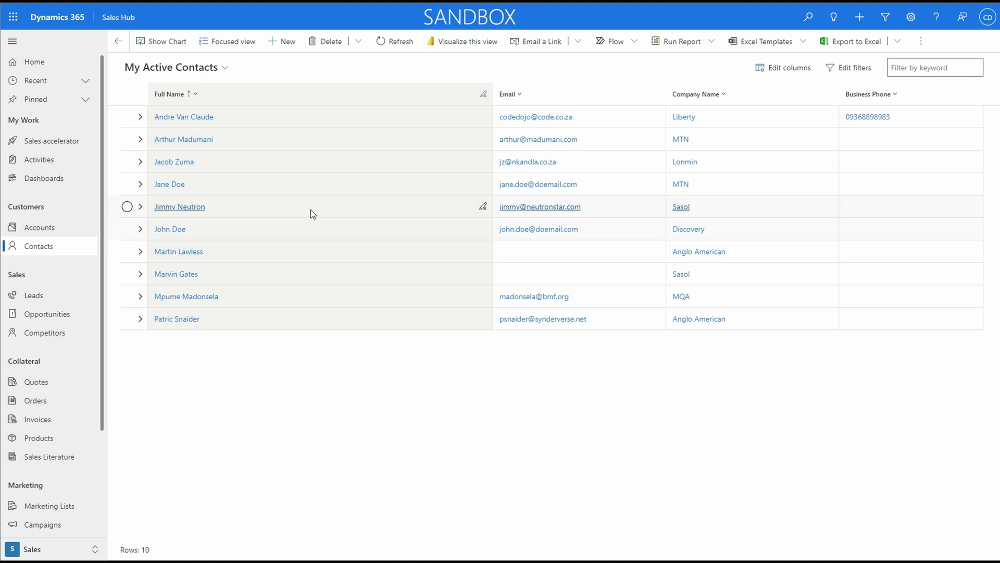
left_click(186, 120)
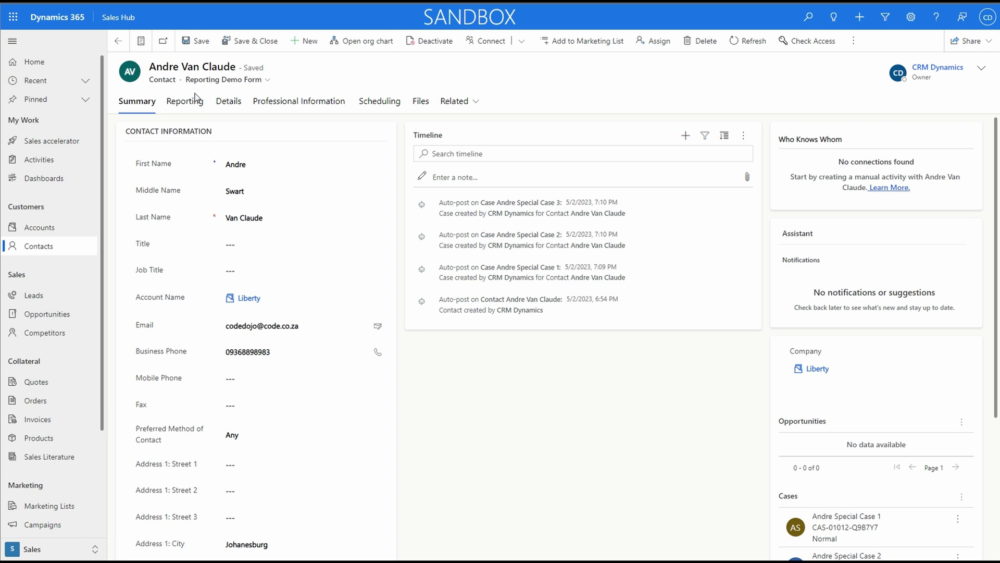
left_click(190, 107)
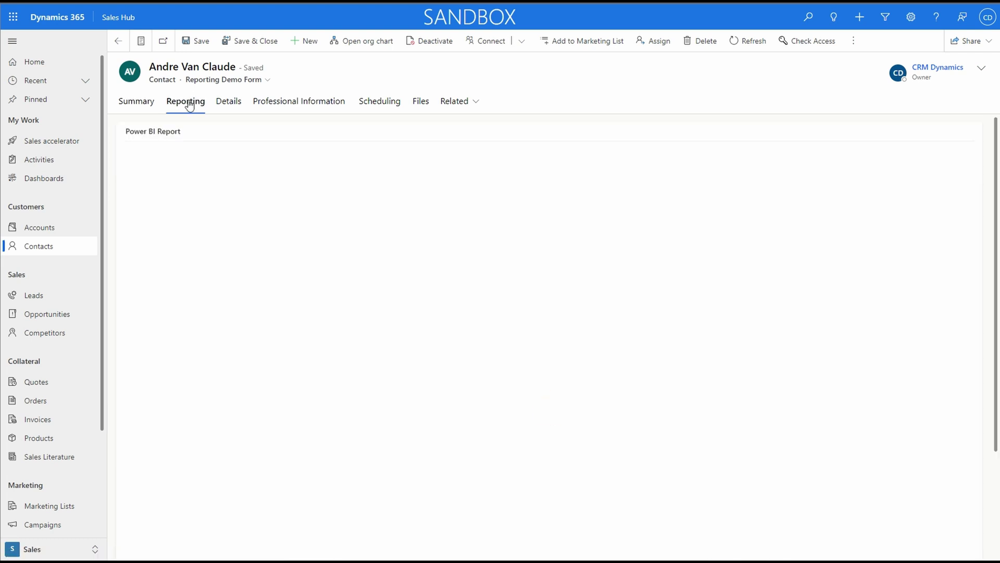